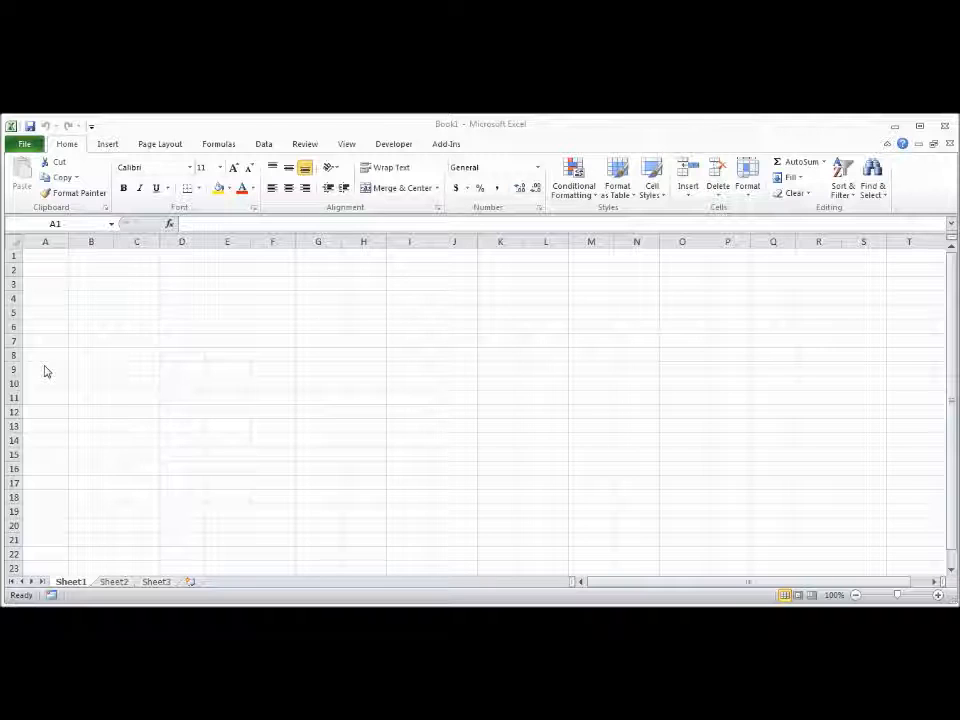
click(106, 284)
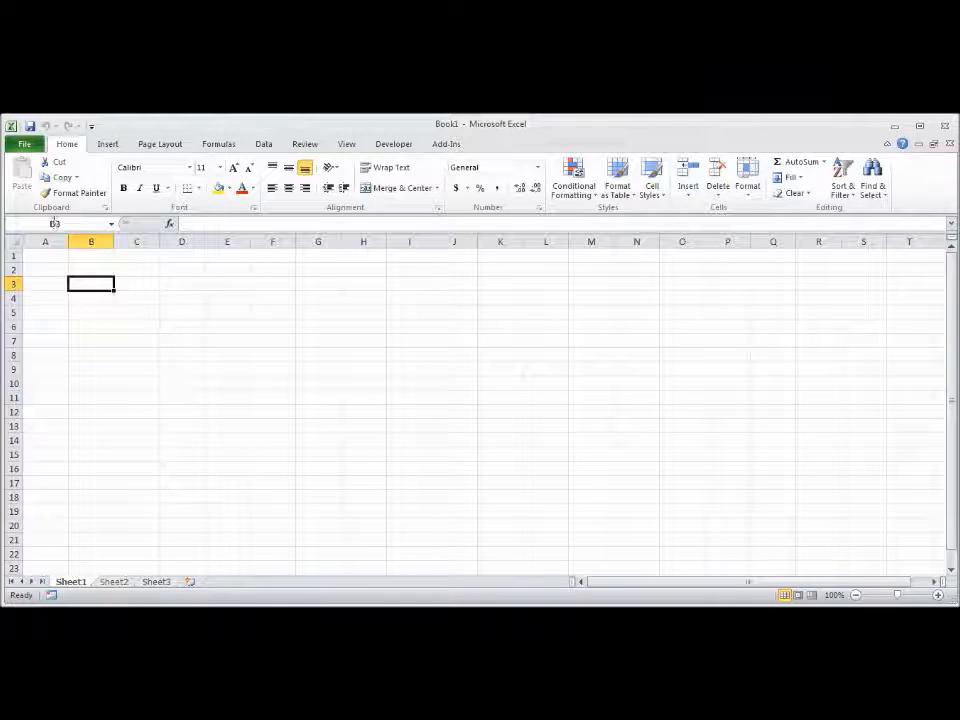
click(284, 311)
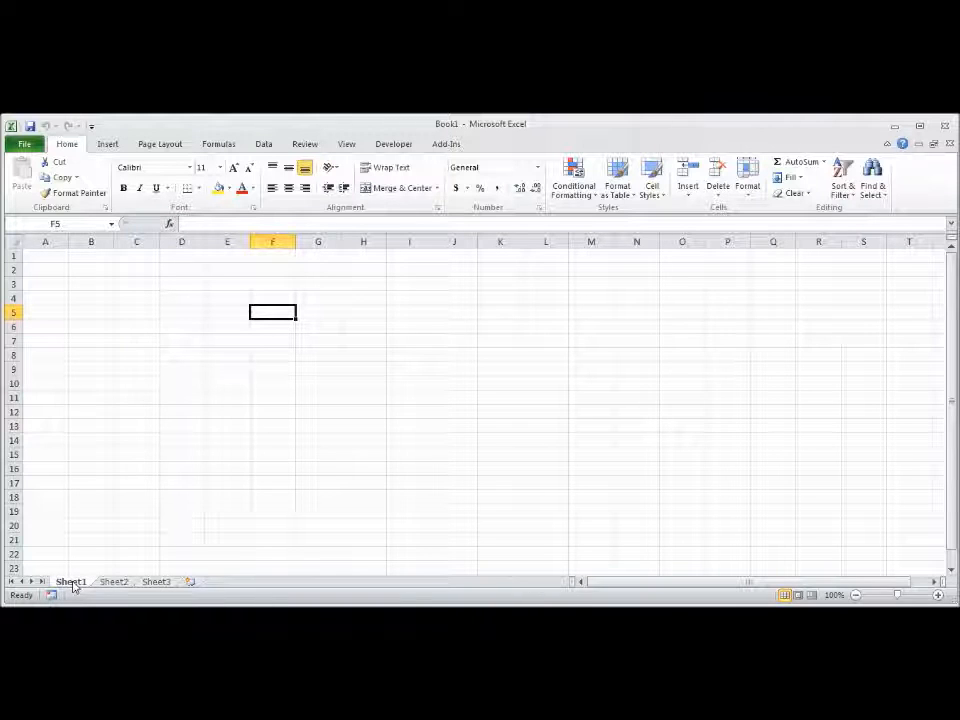
Step: Add a new worksheet after Sheet3 and rename Sheet1 as First
click(190, 583)
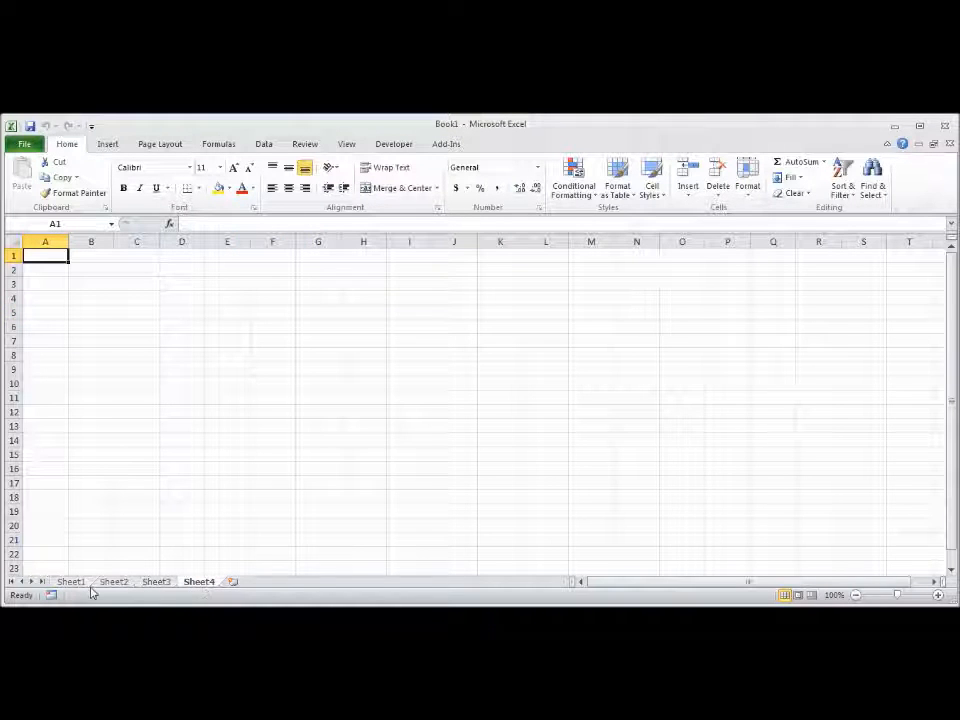
click(70, 582)
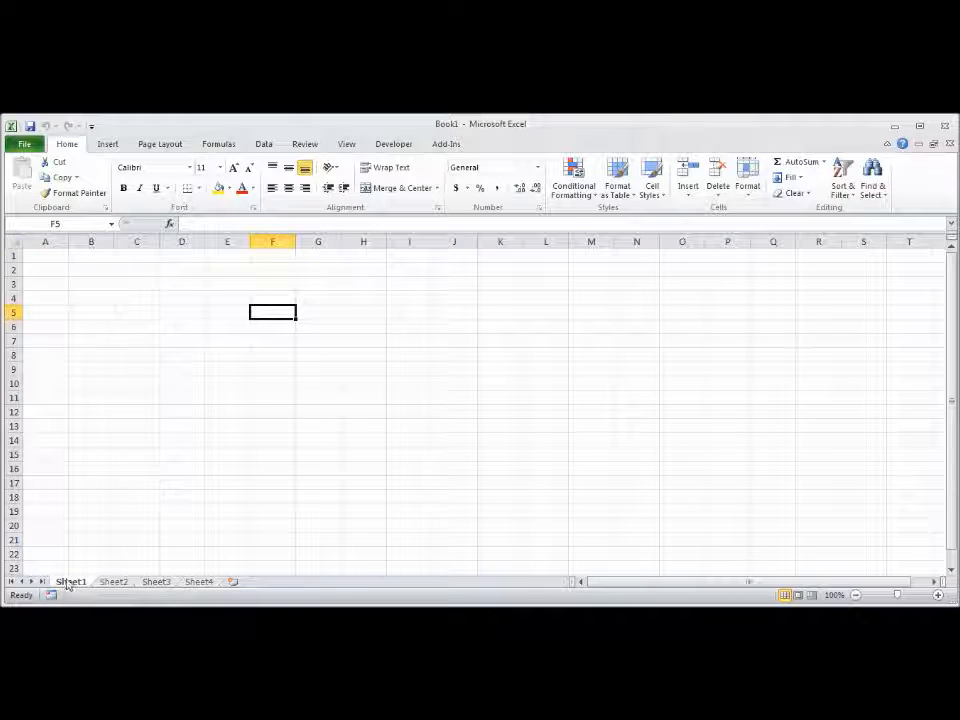
right_click(70, 588)
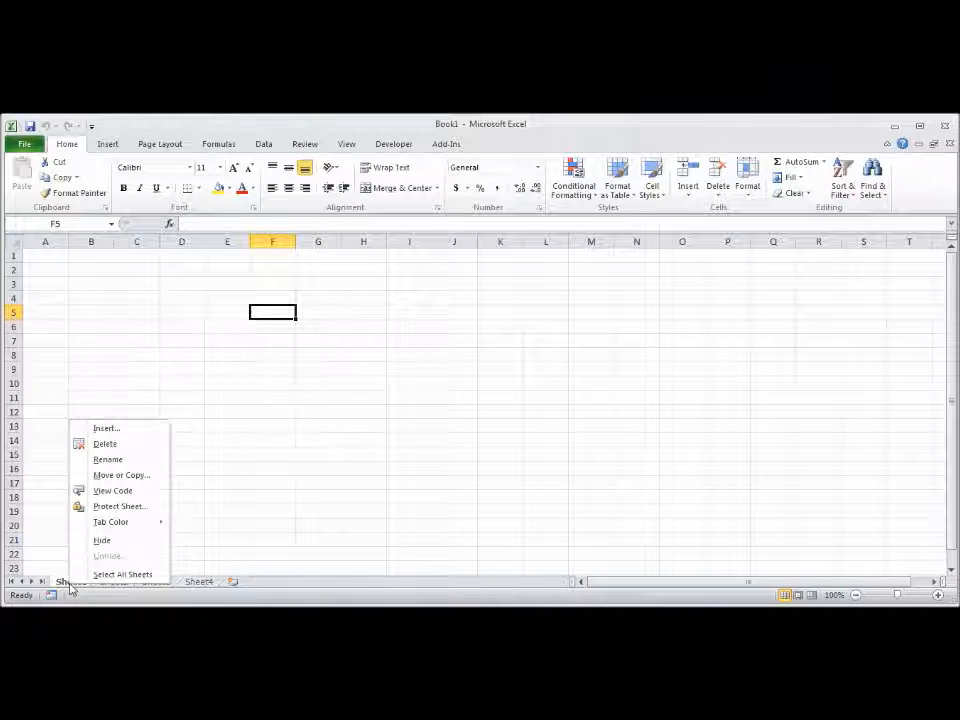
click(122, 459)
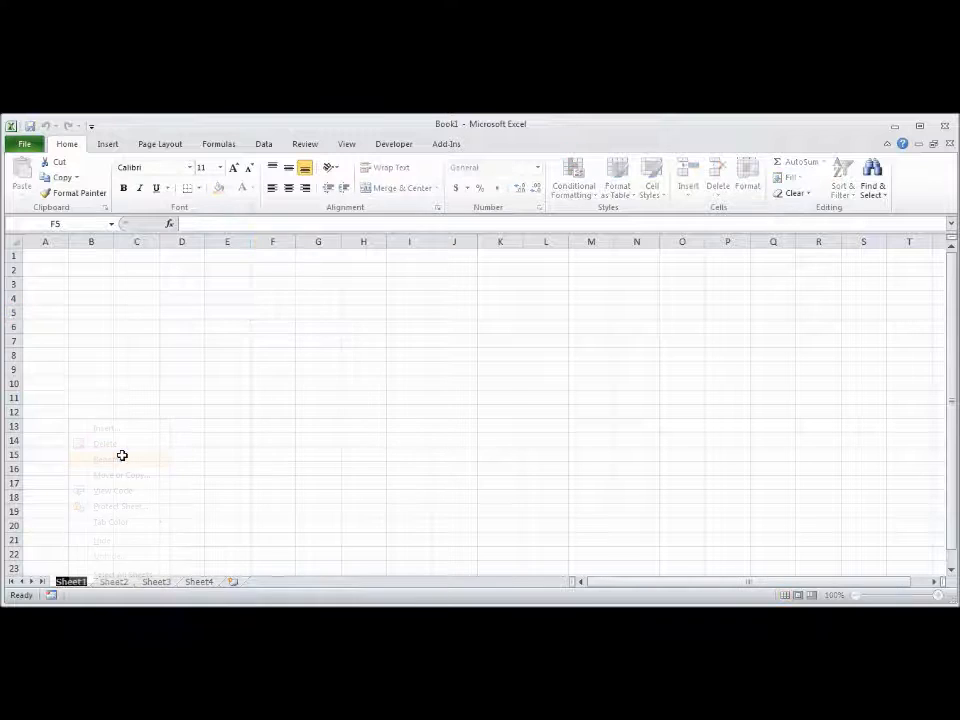
text(First)
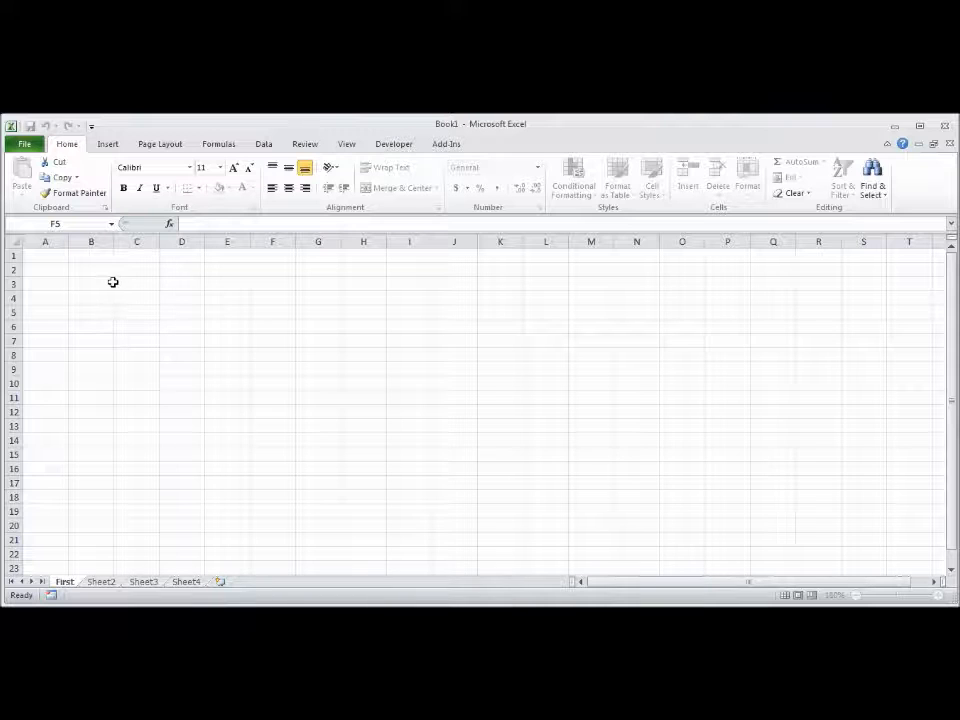
key(Return)
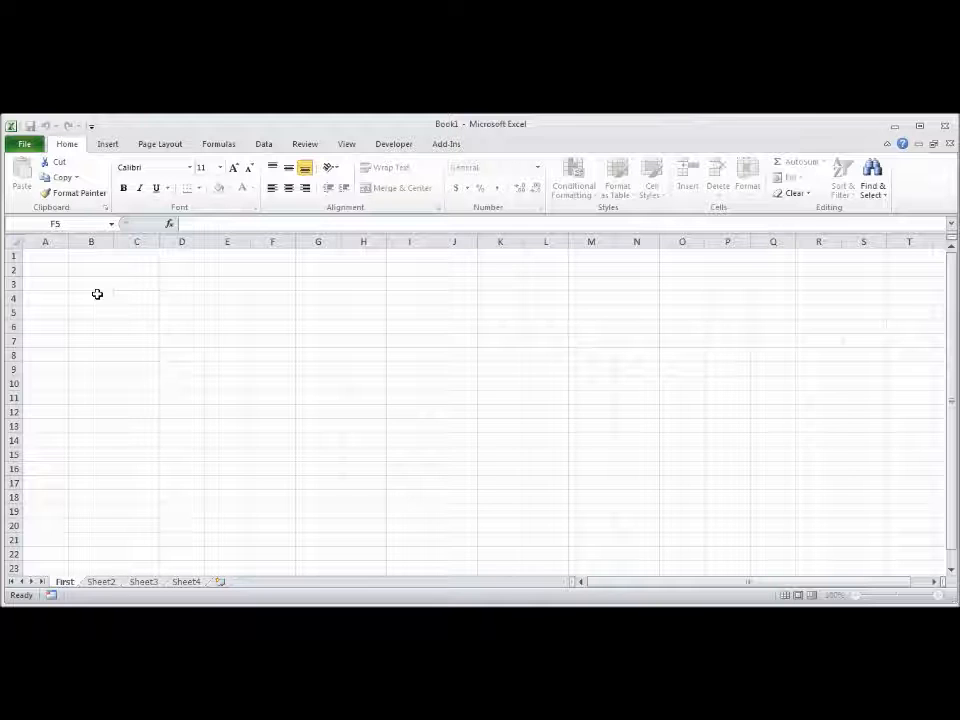
Step: Enter the heading Date in B5 with the dates 7/7/2012 in B6 and 8/7/12 in B7
click(89, 315)
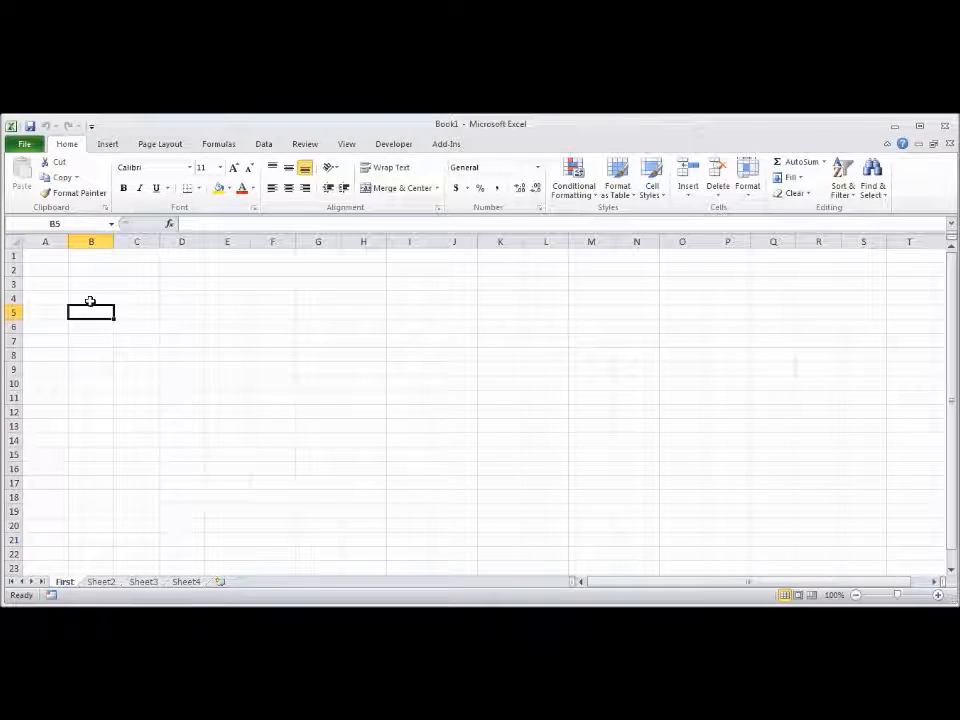
text(Date)
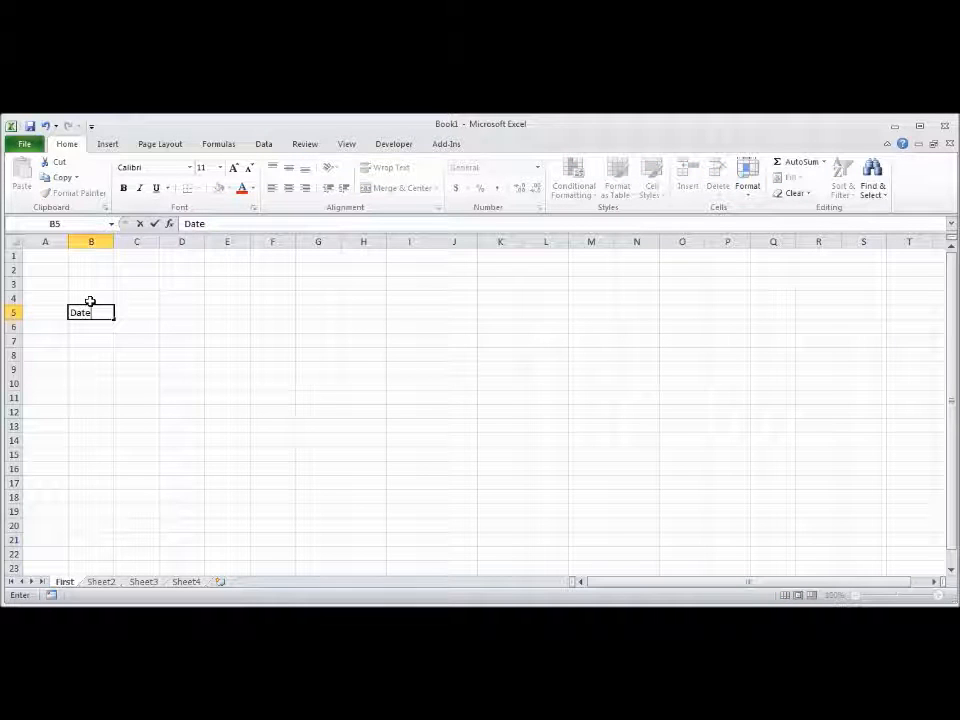
click(88, 330)
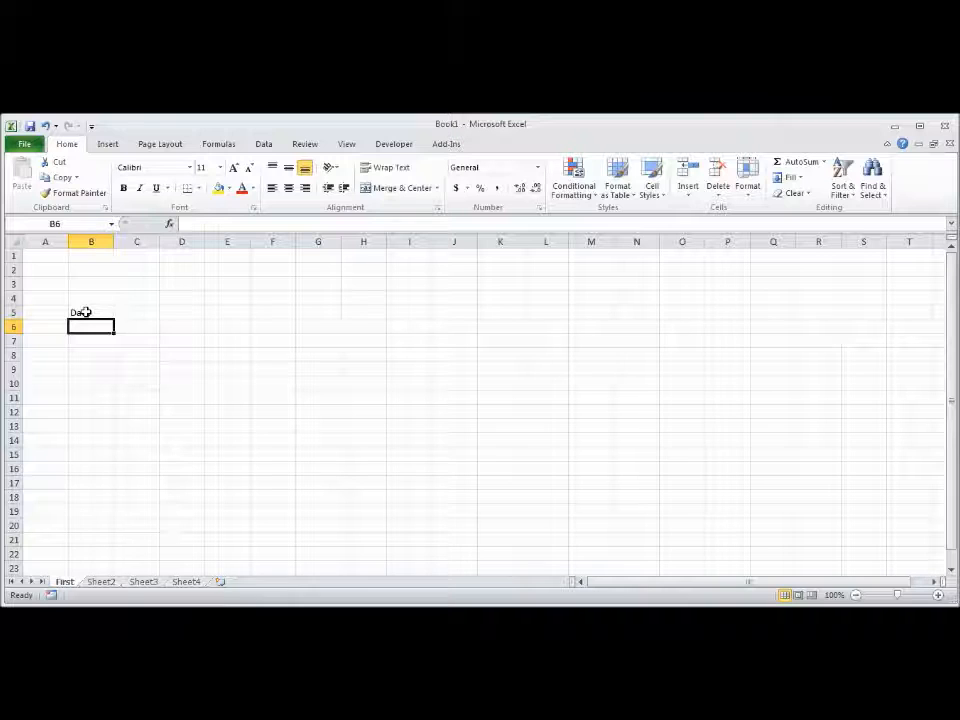
text(7/)
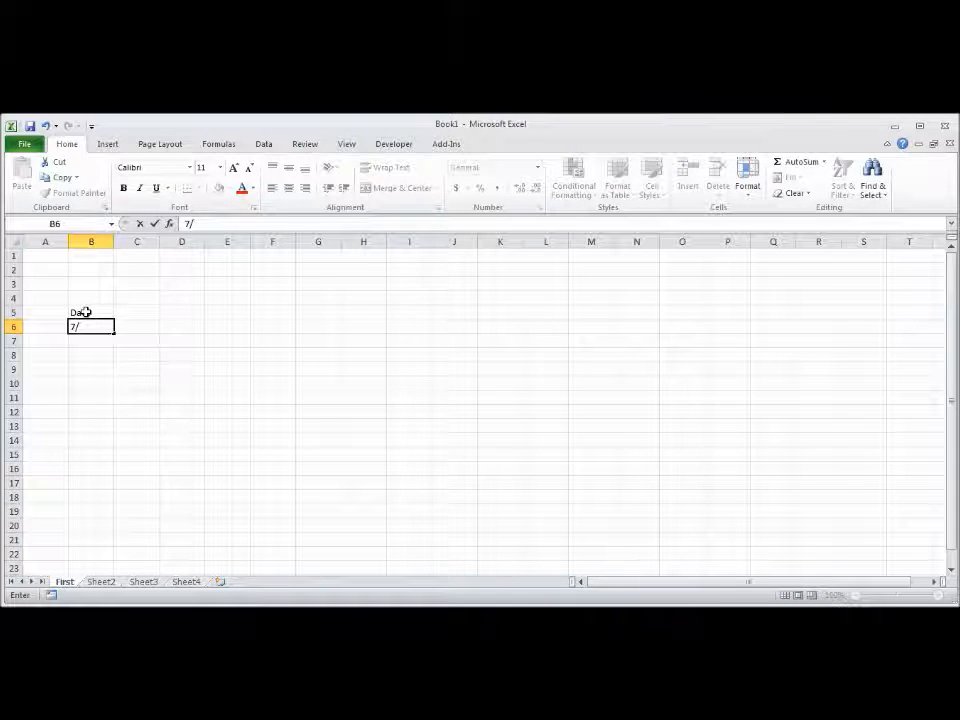
text(7/2012)
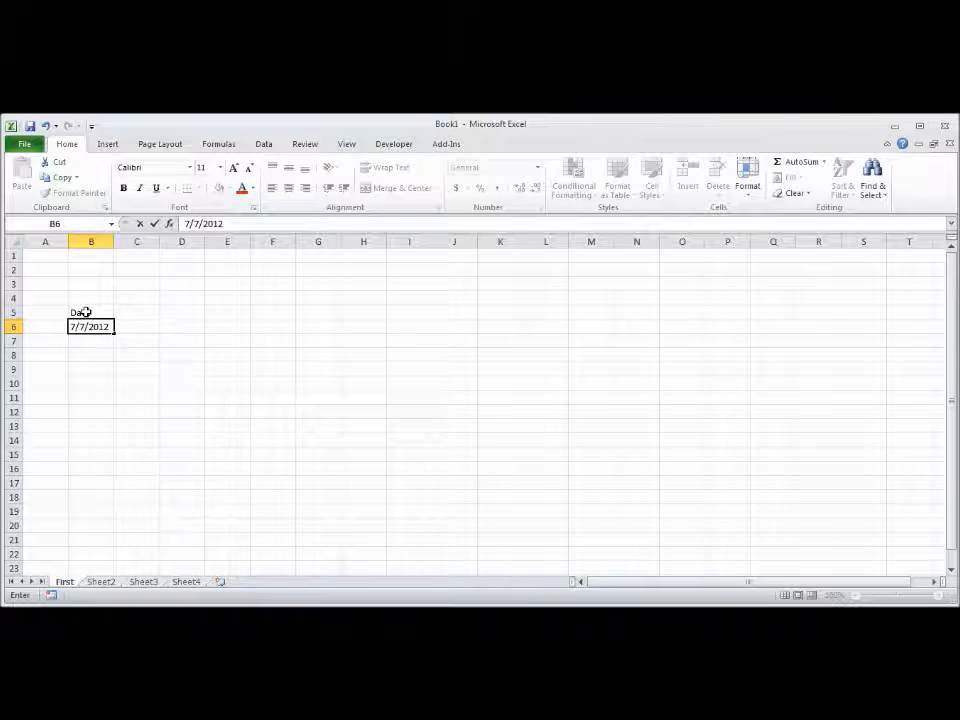
key(Return)
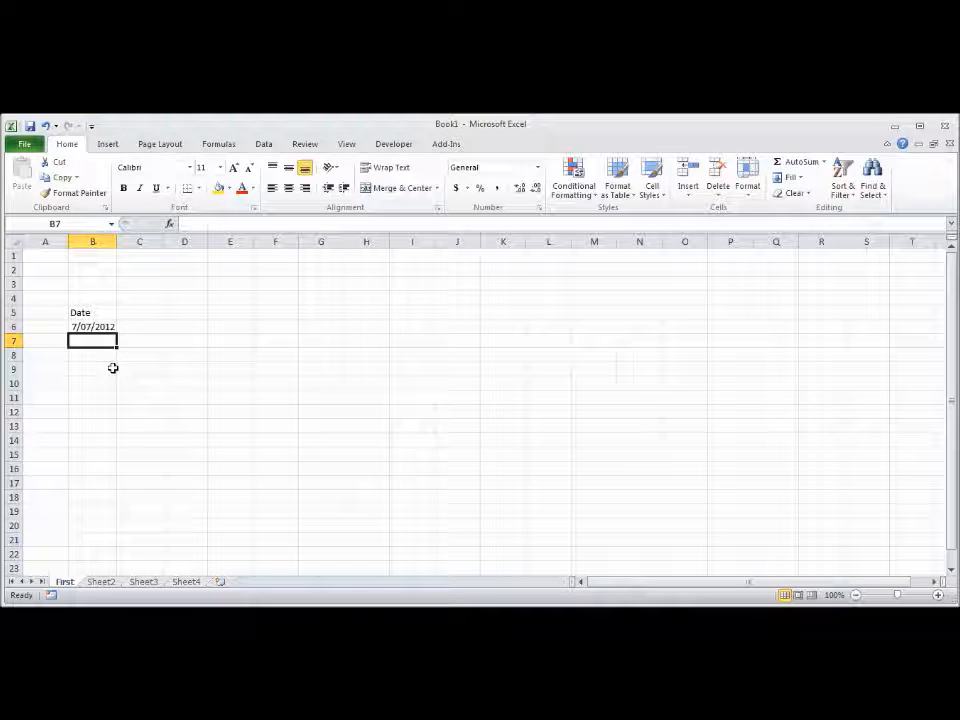
text(8/7/12)
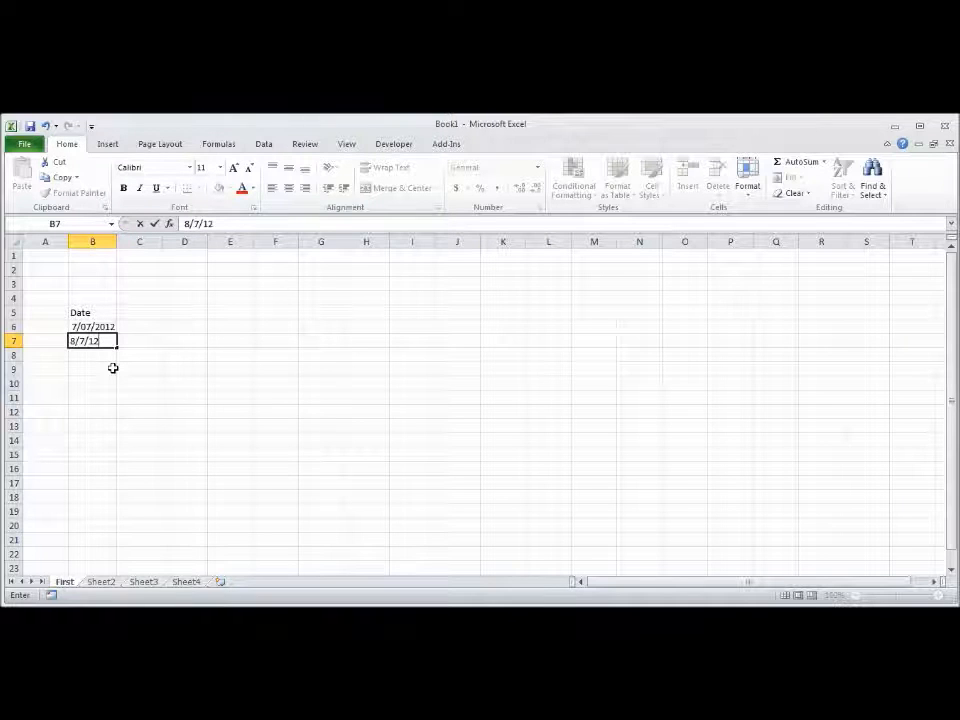
key(Return)
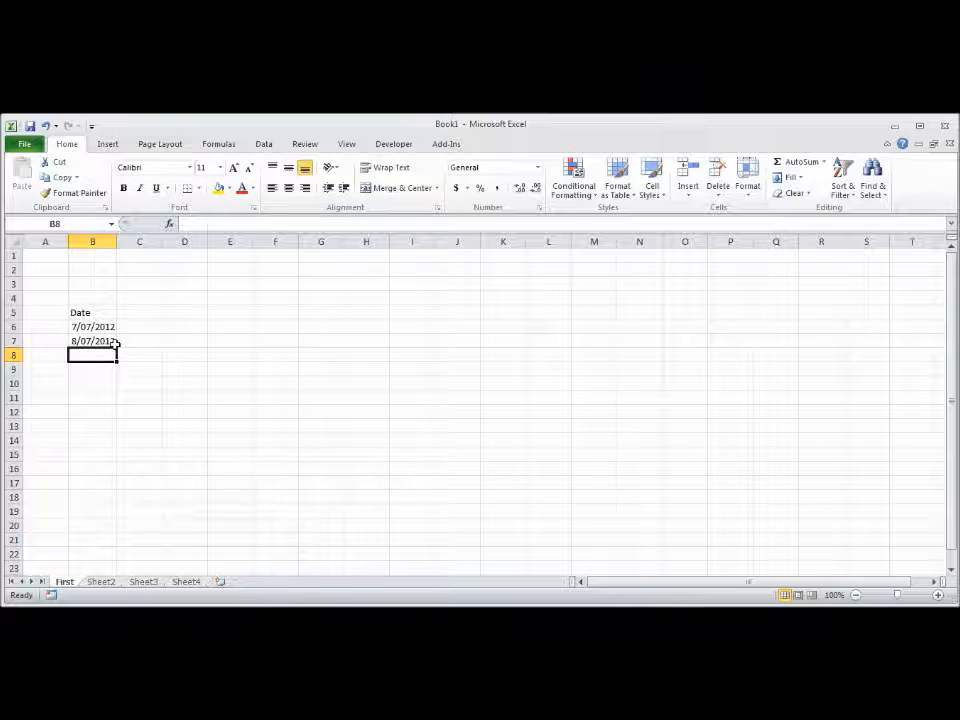
Step: Widen column C slightly and enter the heading Food in C5
click(146, 313)
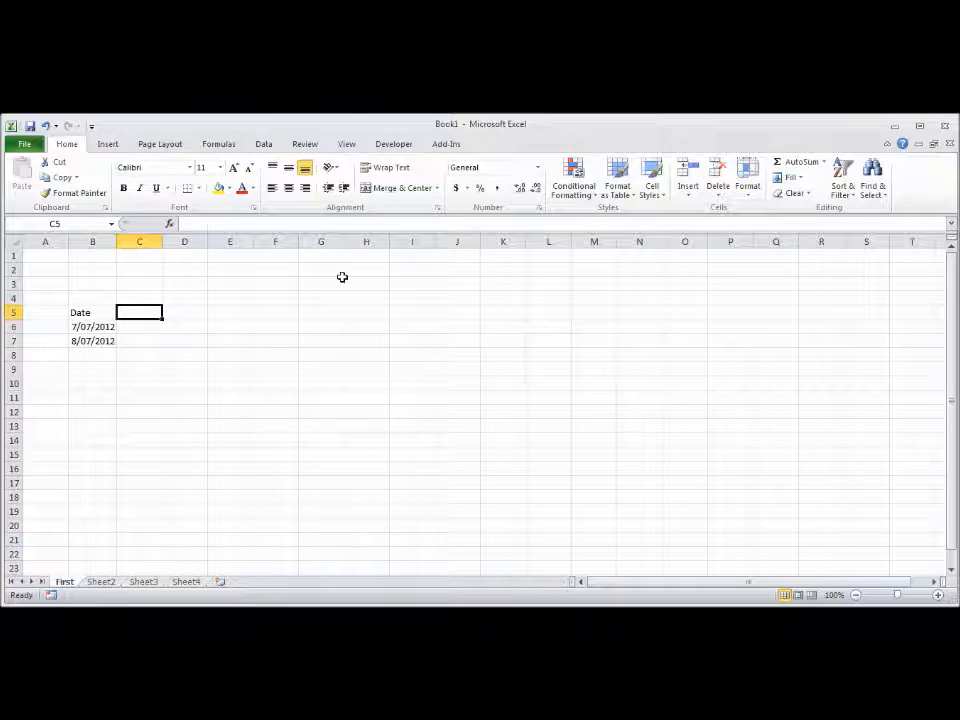
drag(161, 244, 173, 242)
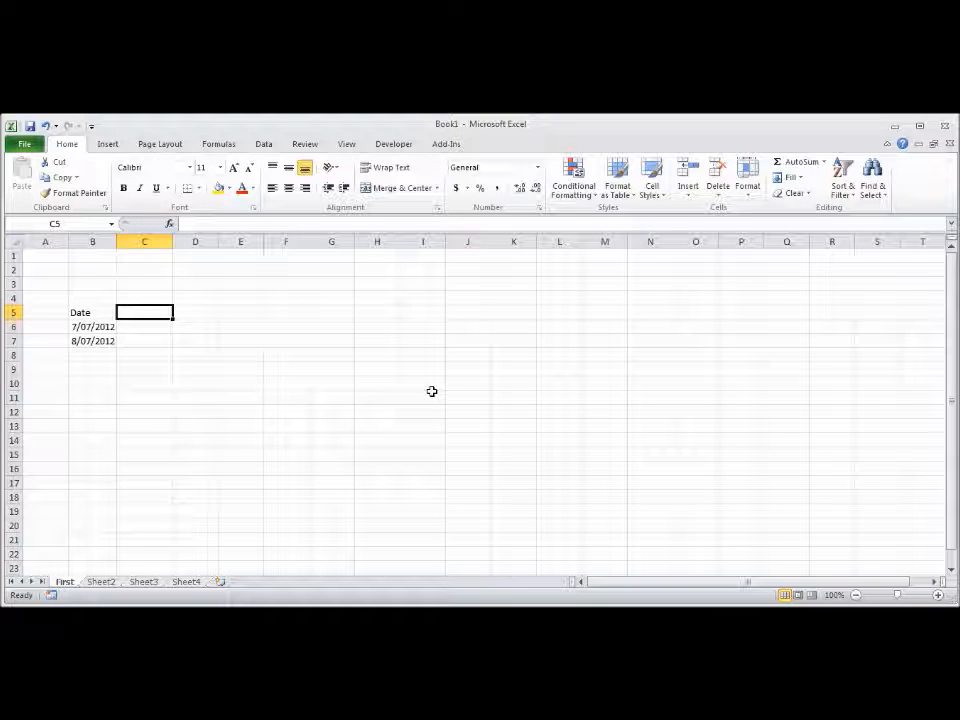
text(Food)
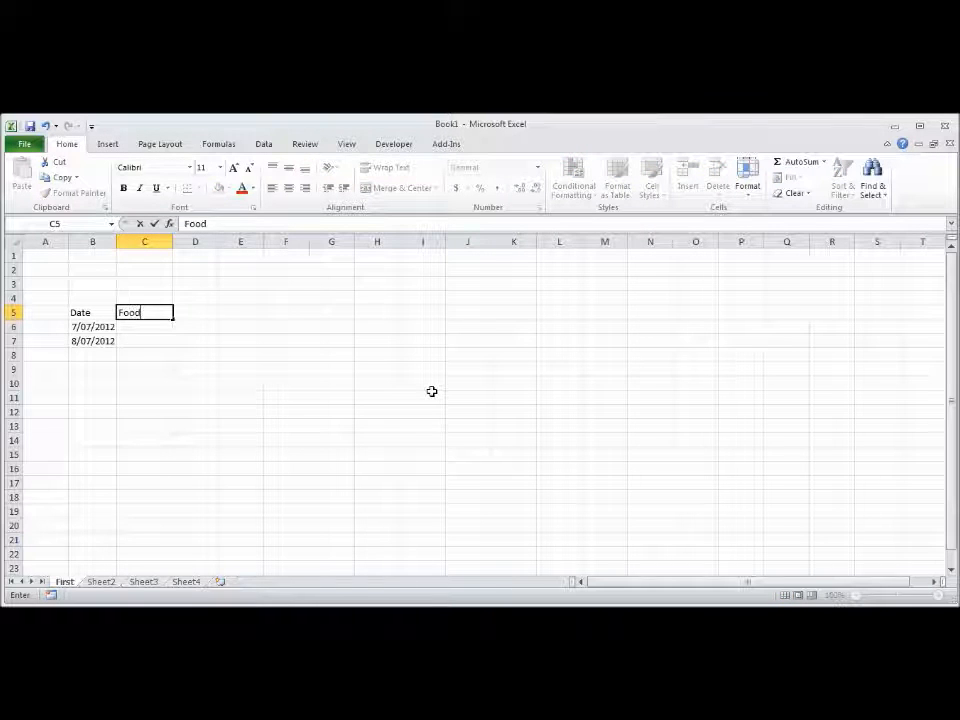
Step: Enter the heading Accomodation in D5 and widen column D to fit the text
click(193, 312)
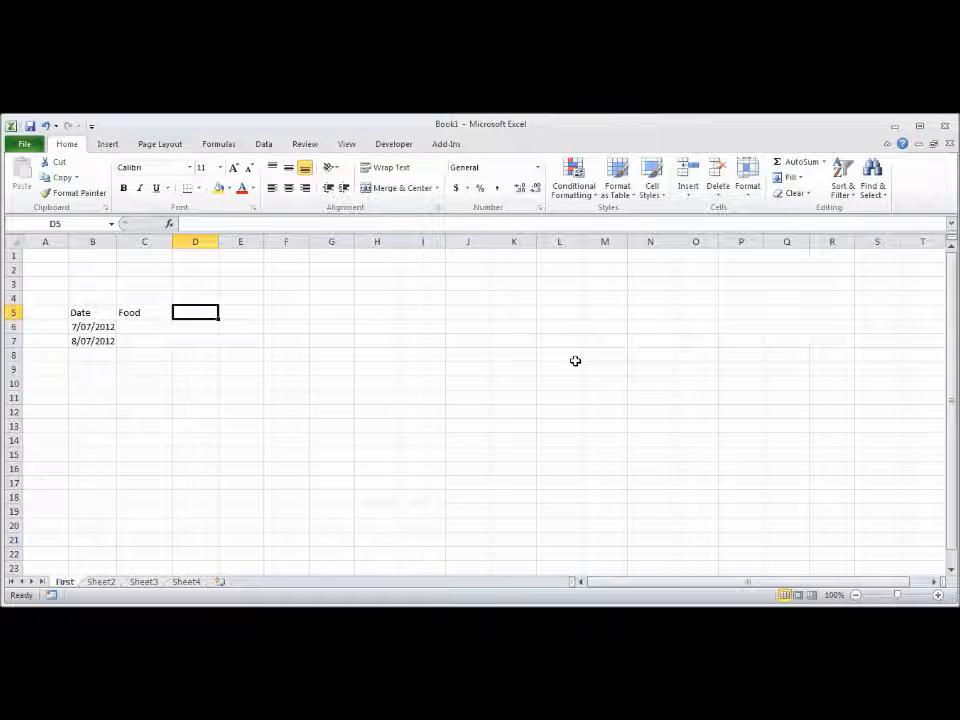
text(Accomodation)
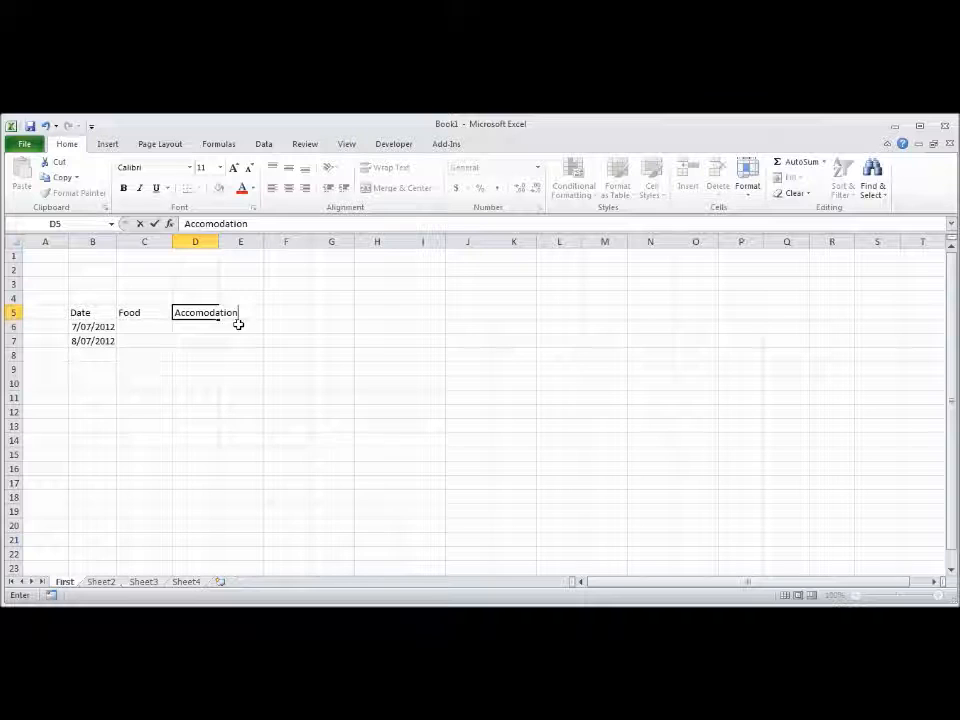
click(188, 327)
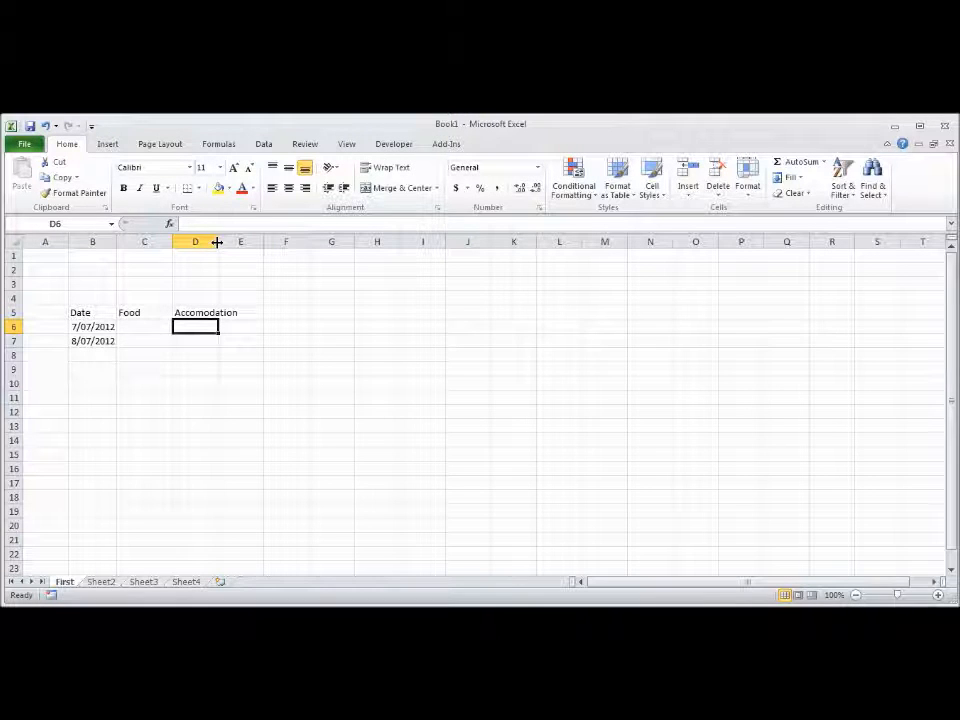
drag(217, 242, 240, 245)
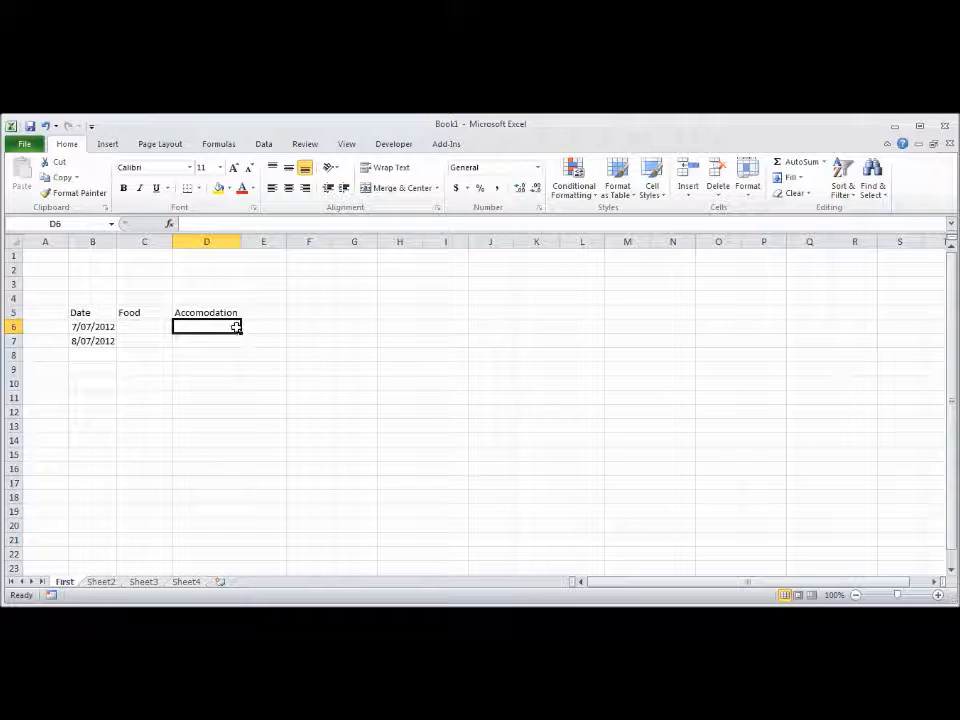
Step: Enter the Food amounts 12.5 in C6 and 29.45 in C7
click(146, 326)
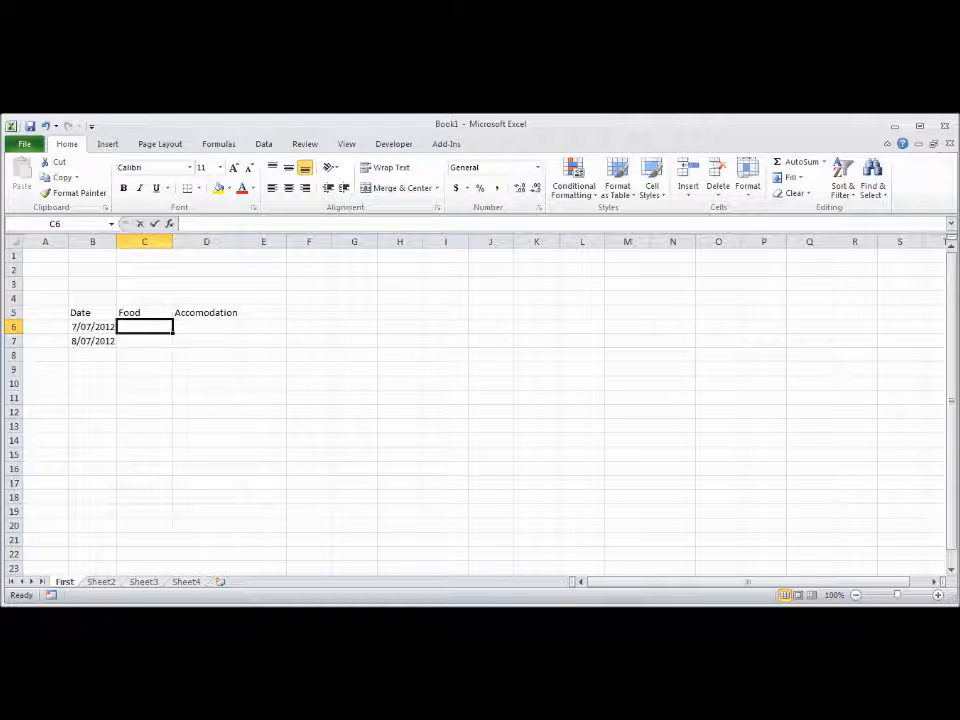
text(12.5)
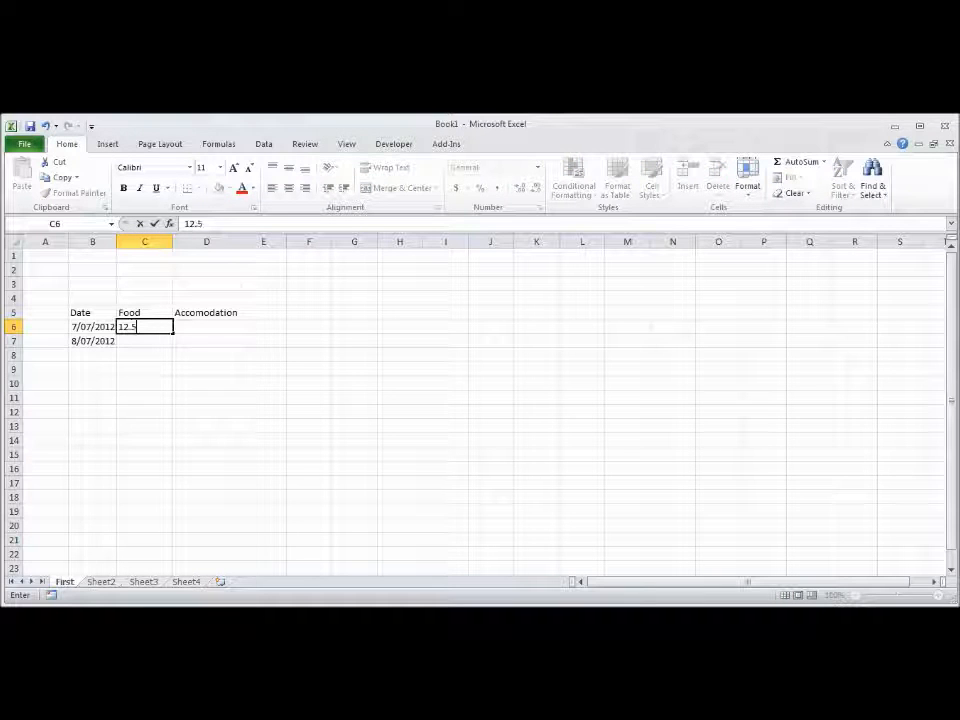
click(147, 341)
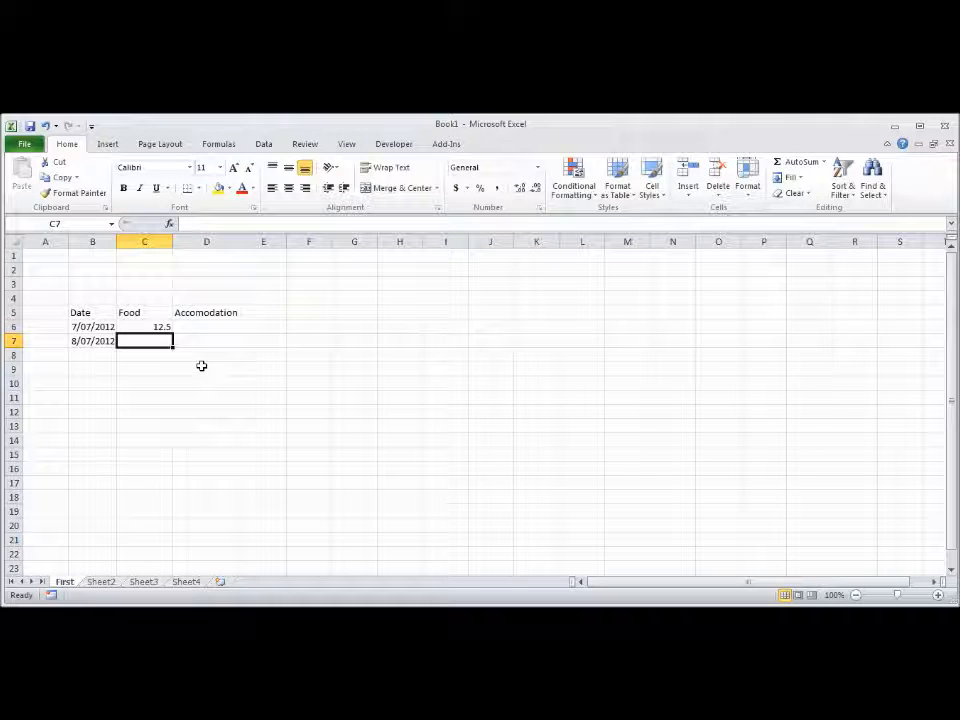
text(29.45)
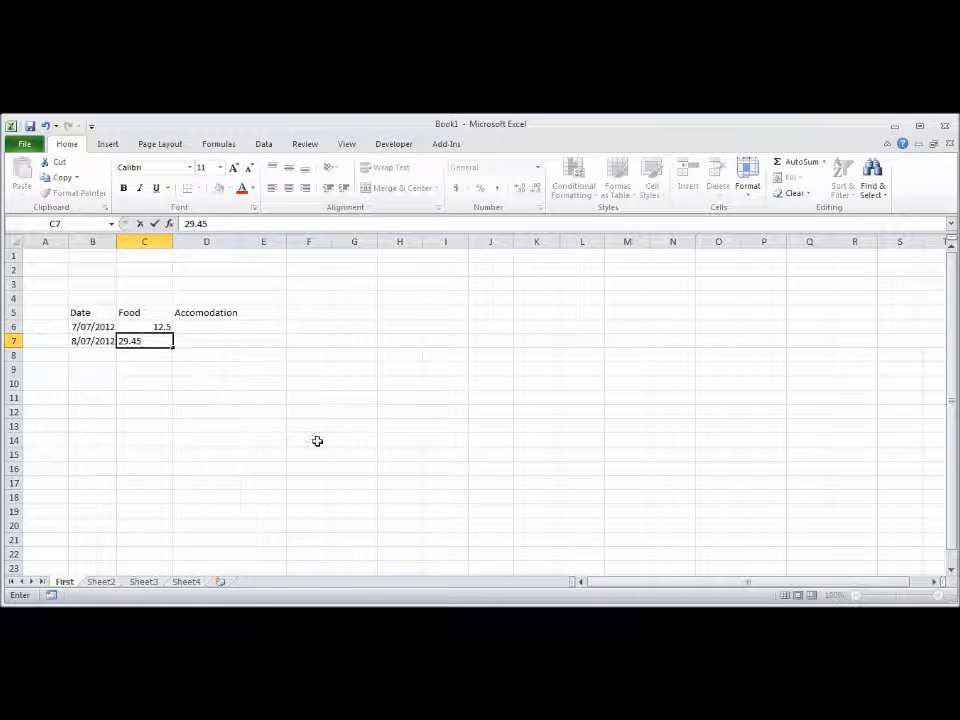
Step: Enter the Accomodation amounts 175 in D6 and 135.5 in D7
click(210, 328)
text(1)
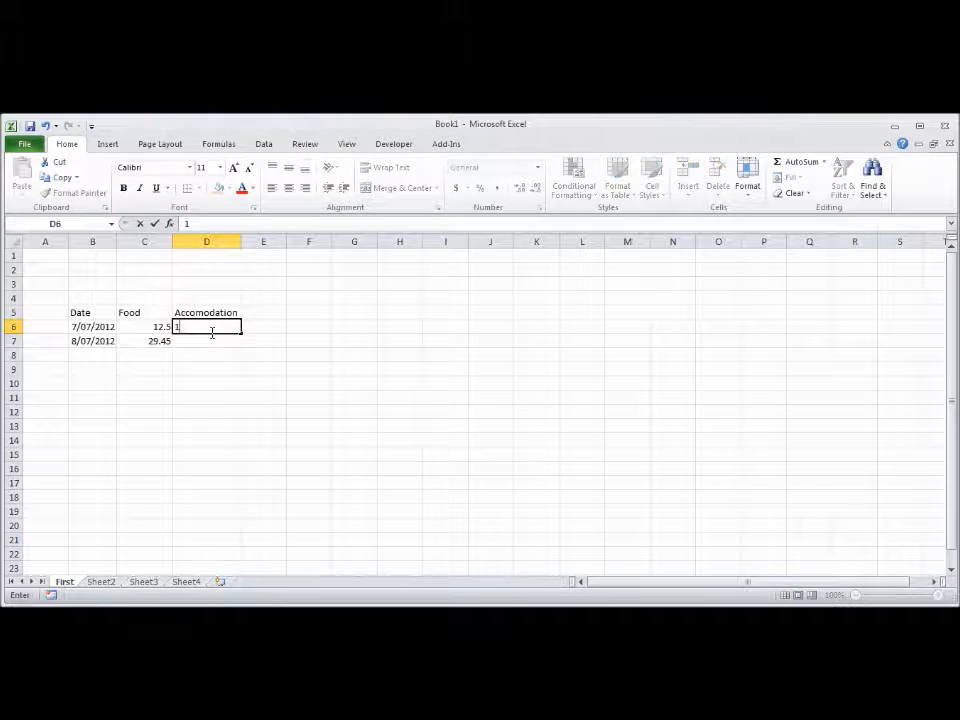
text(75)
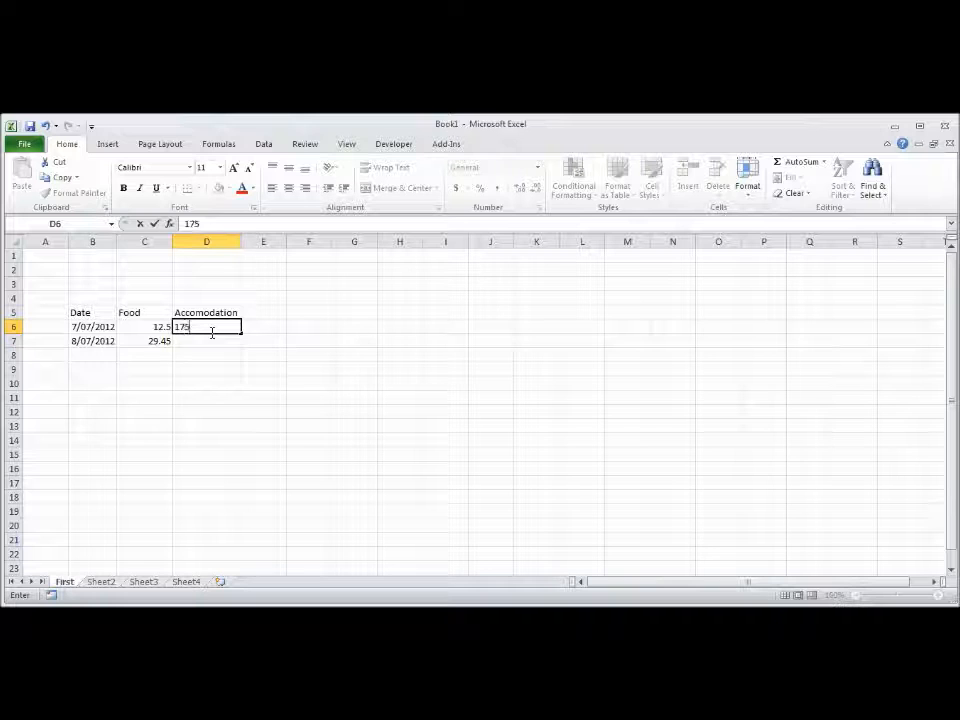
click(205, 345)
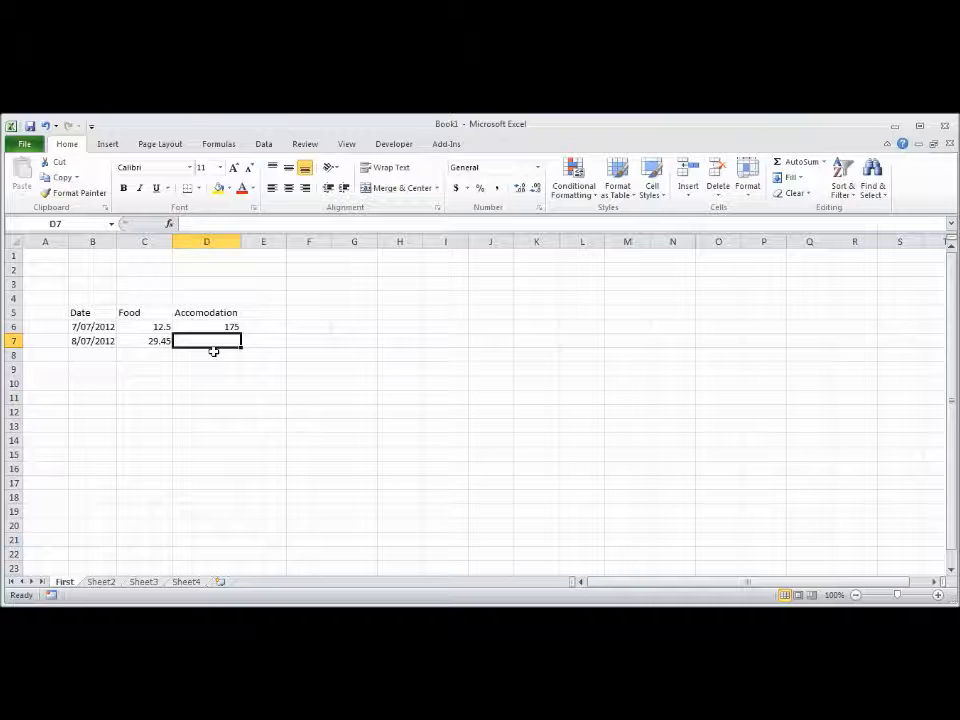
text(1)
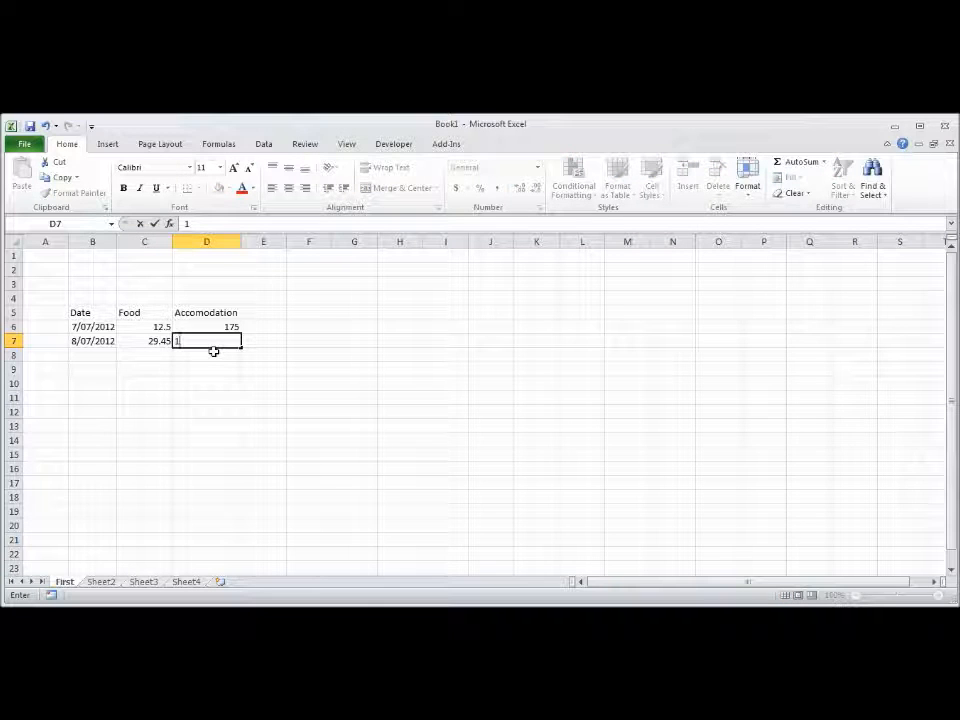
text(35.5)
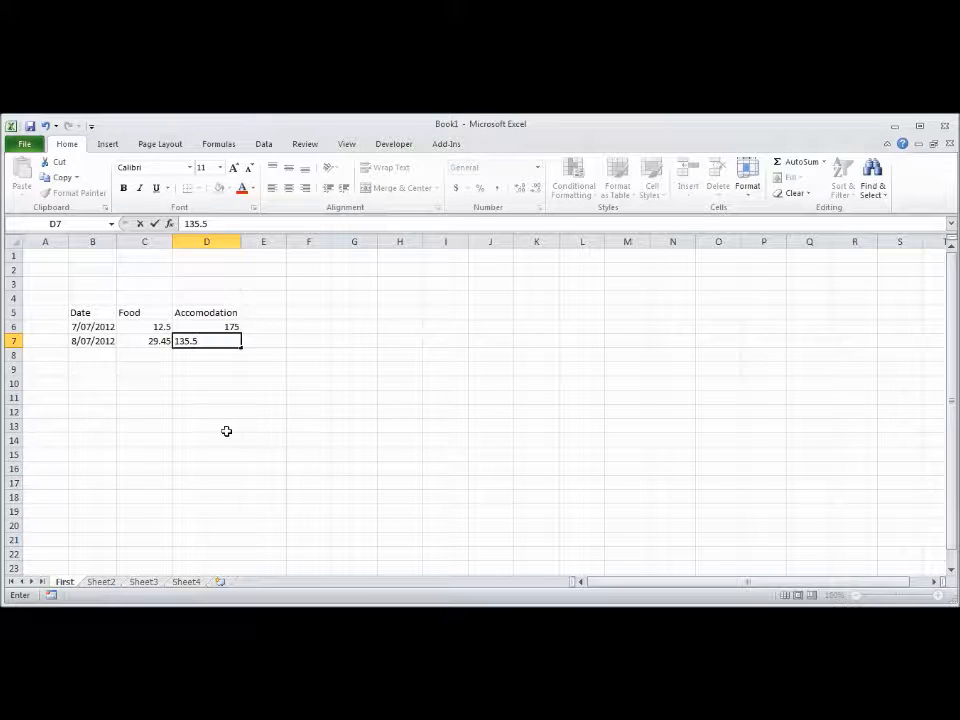
click(163, 410)
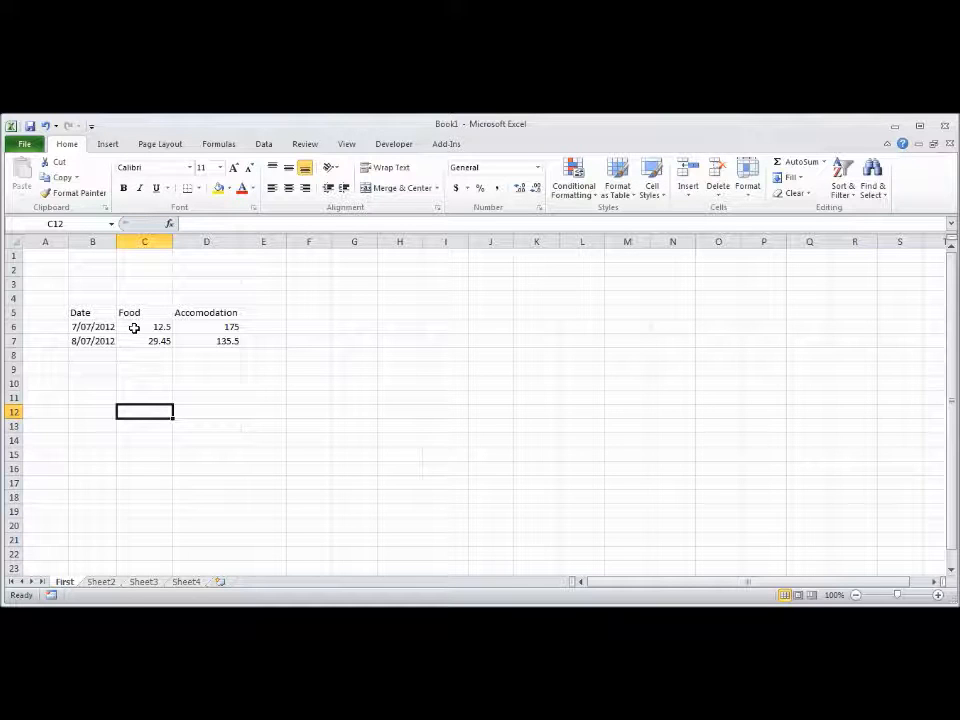
Step: Format the amounts in C6:D7 with the Number category at 2 decimal places
drag(134, 328, 201, 342)
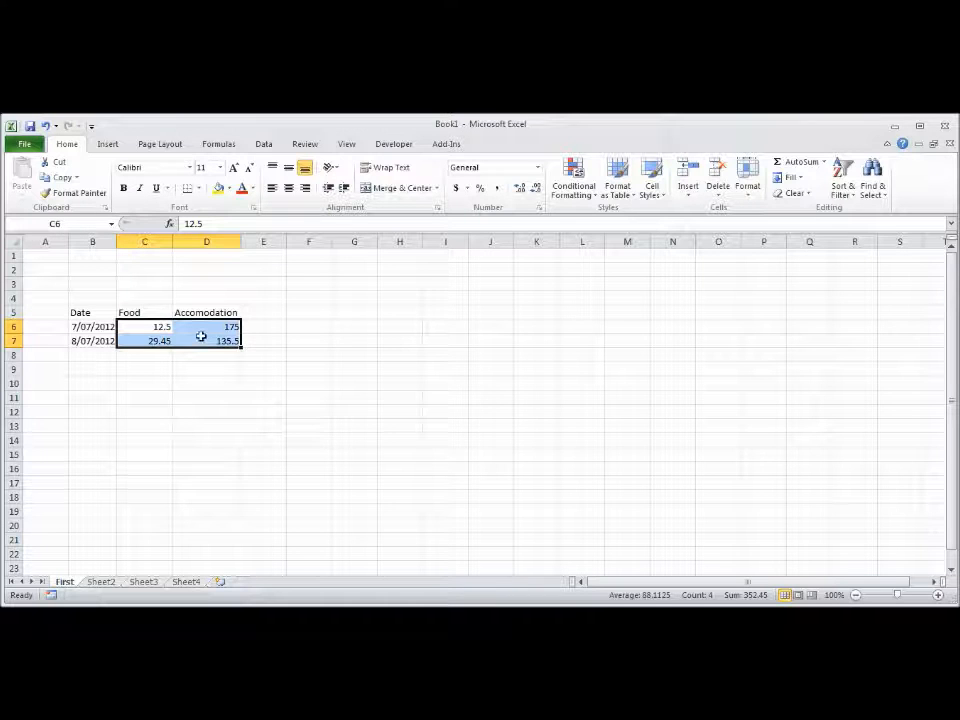
right_click(201, 336)
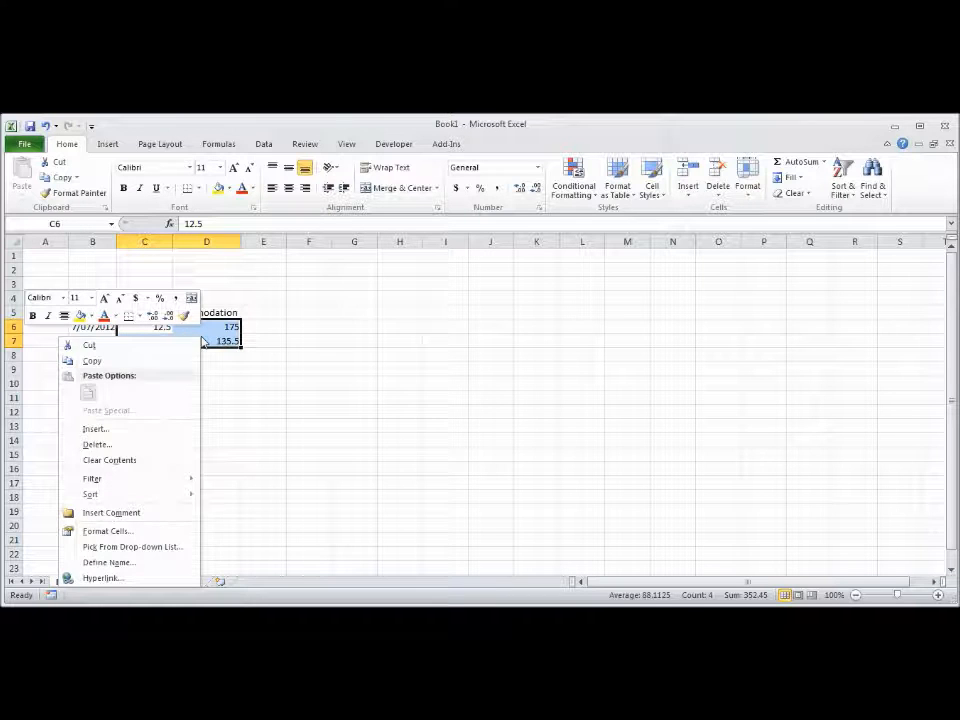
click(189, 530)
drag(281, 316, 697, 271)
drag(618, 240, 605, 248)
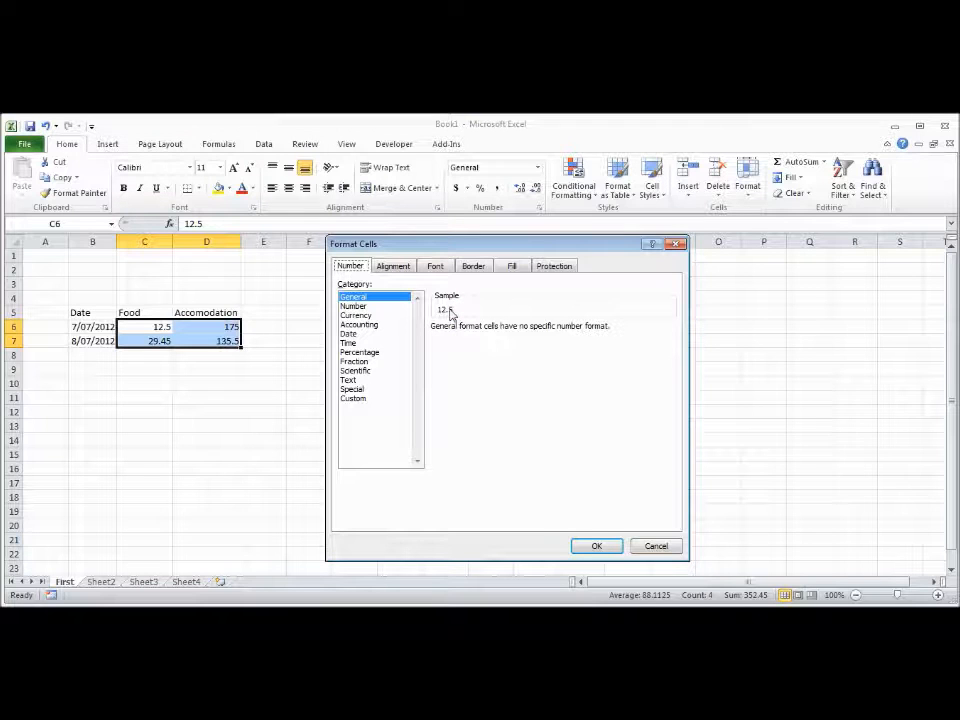
click(352, 305)
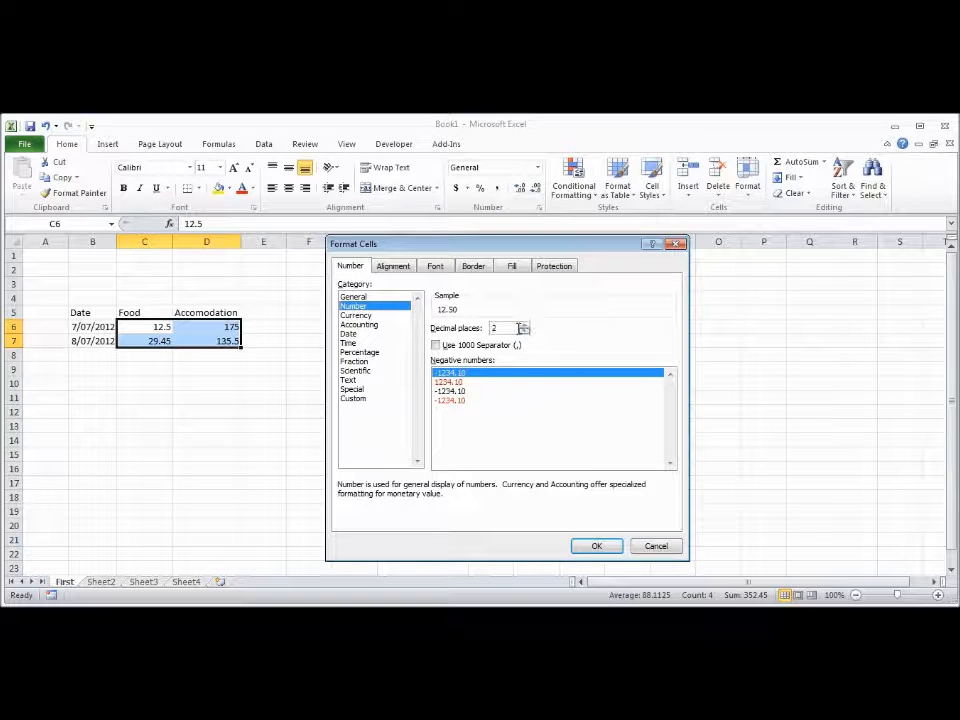
click(597, 546)
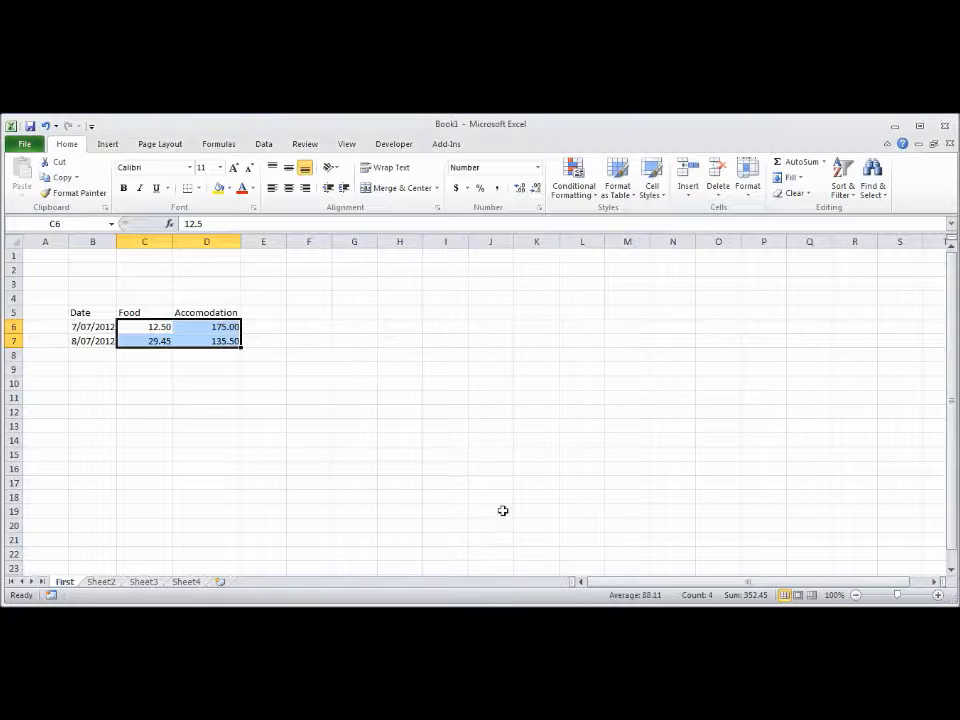
click(163, 395)
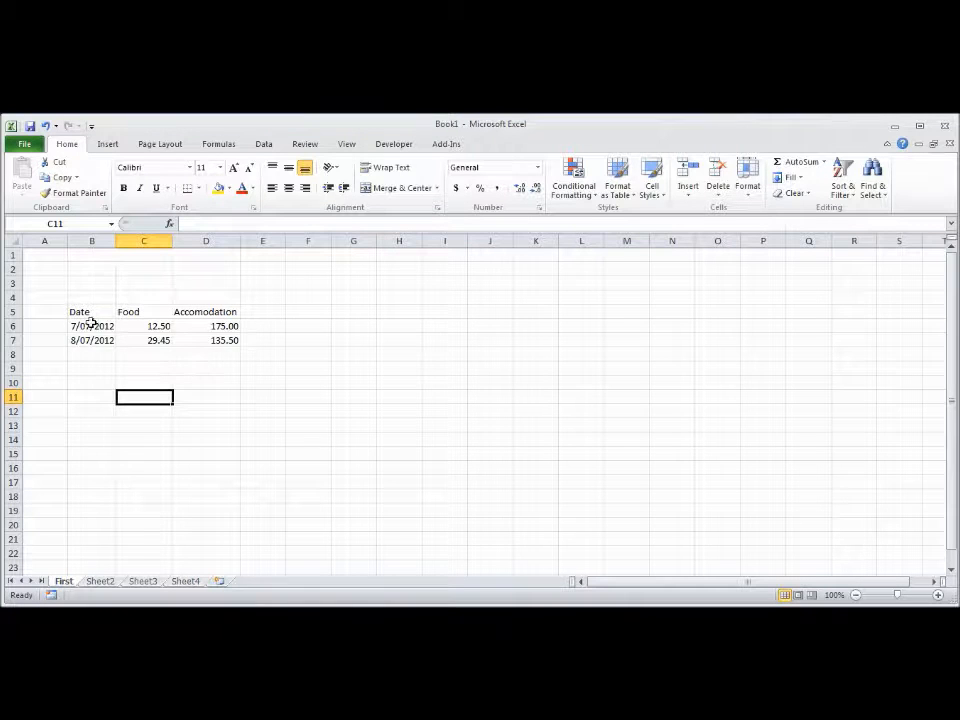
Step: Change the heading in C5 to Food ($)
click(150, 312)
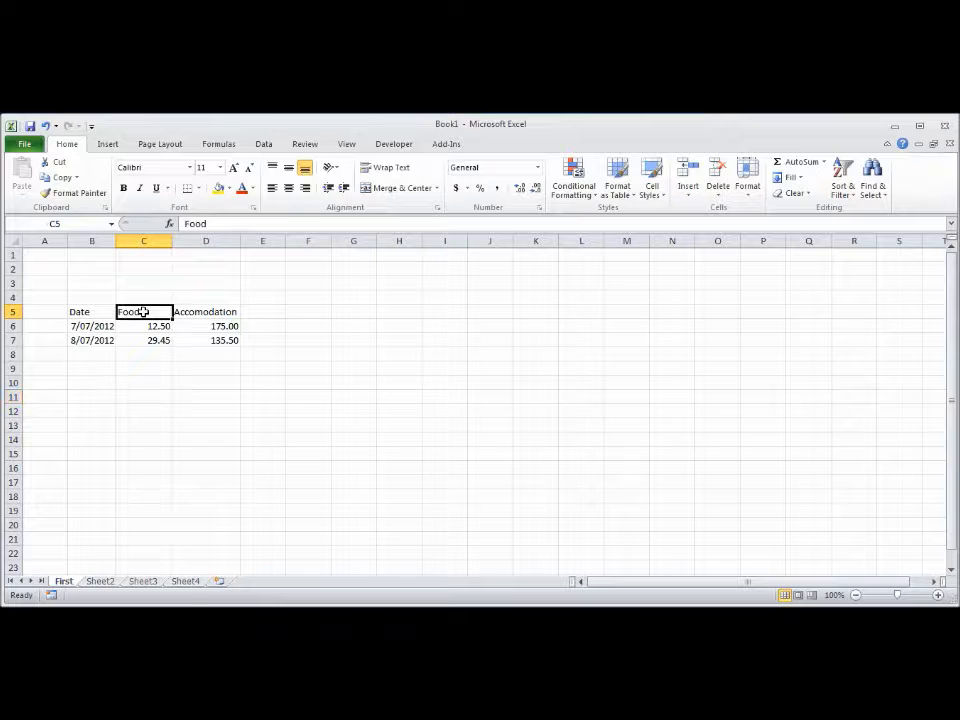
click(220, 224)
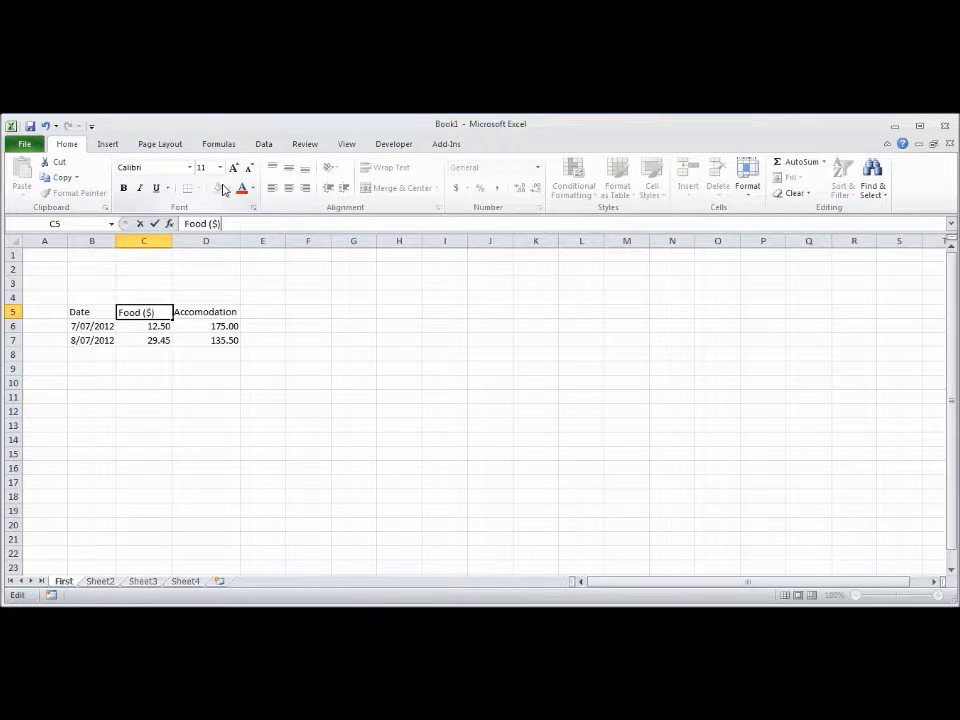
click(236, 313)
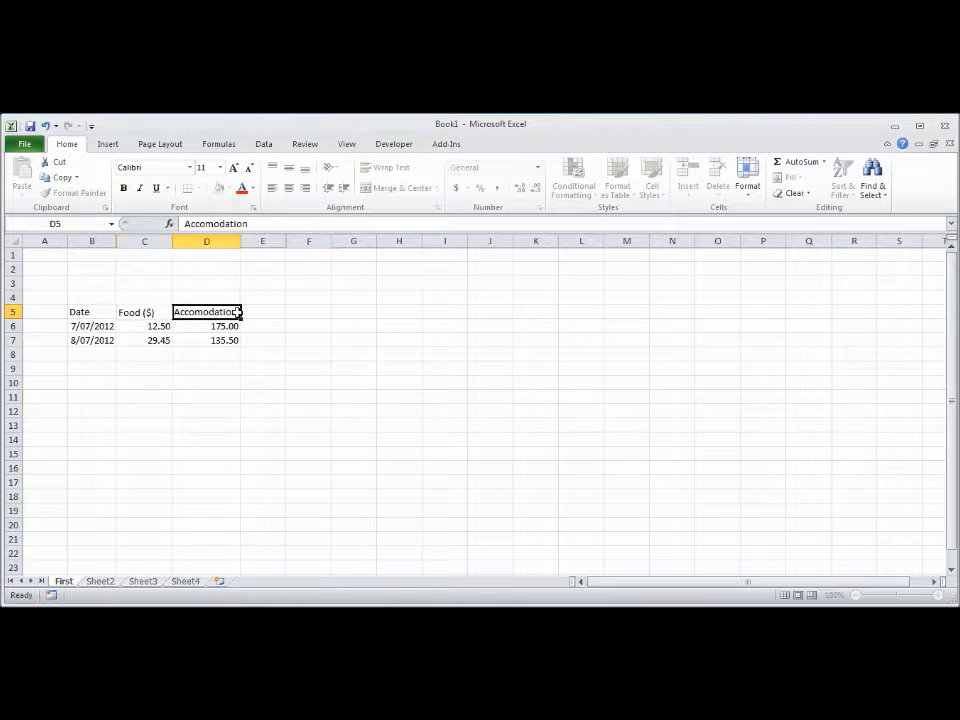
Step: Change the heading in D5 to Accomodation ($) and widen column D to fit the text
click(272, 224)
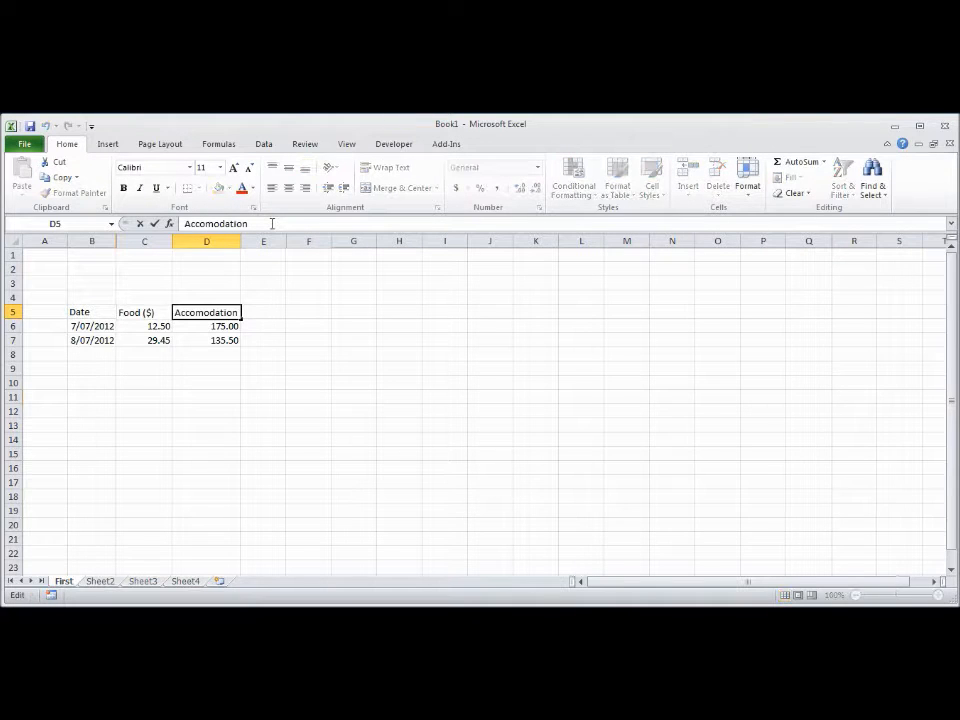
text(($))
key(Return)
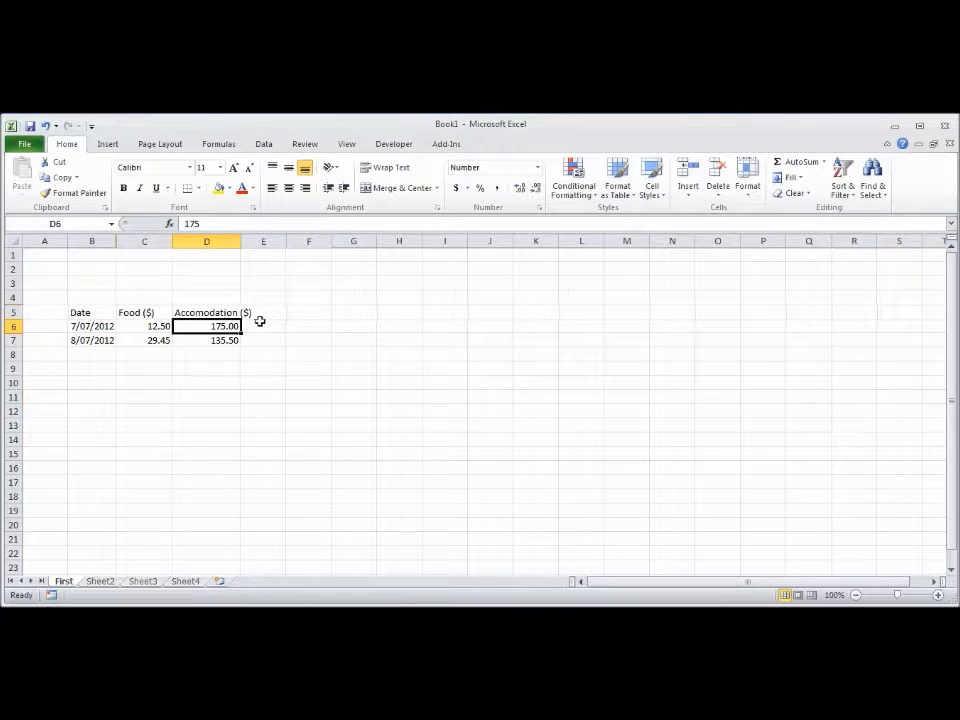
mouse_move(240, 243)
mouse_down()
mouse_move(261, 246)
mouse_move(256, 253)
mouse_up()
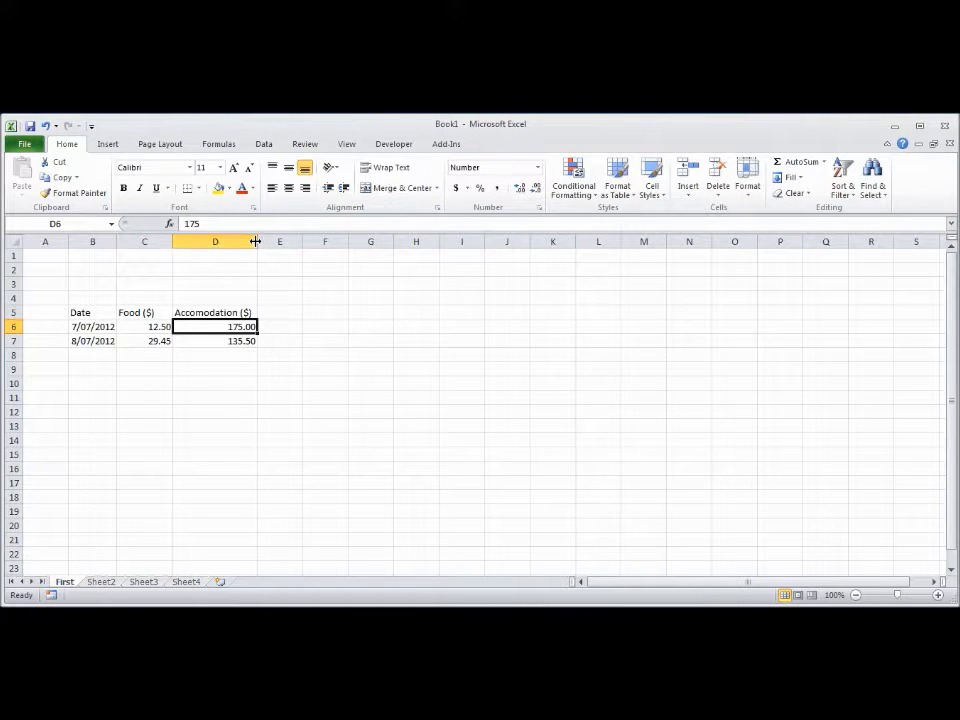
click(223, 412)
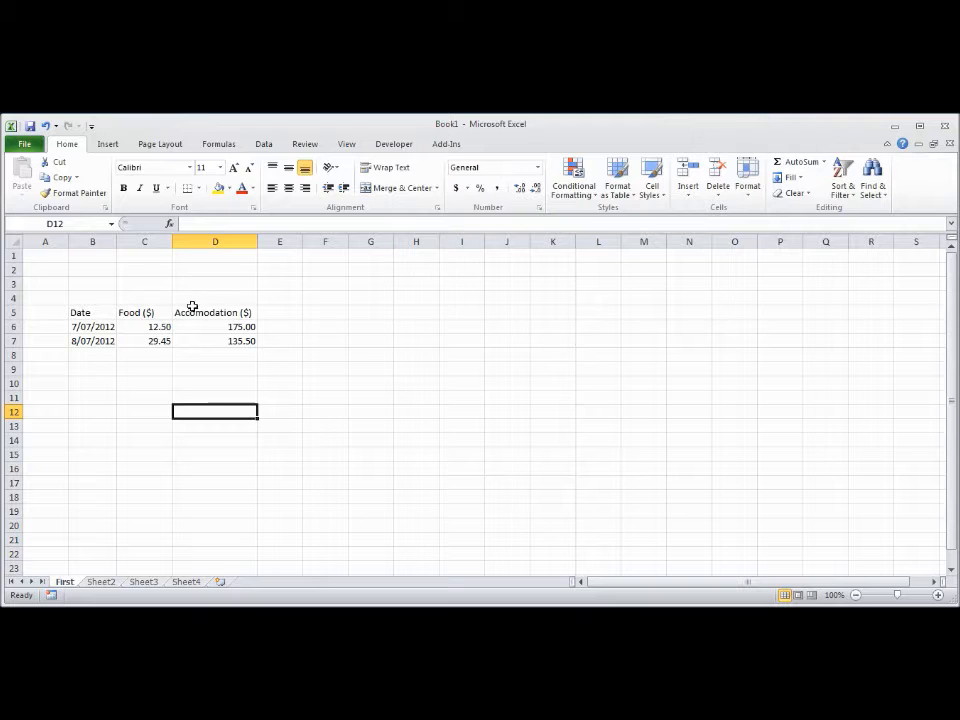
Step: Right-align the Food ($) and Accomodation ($) headings in C5:D5
click(130, 314)
drag(130, 314, 191, 313)
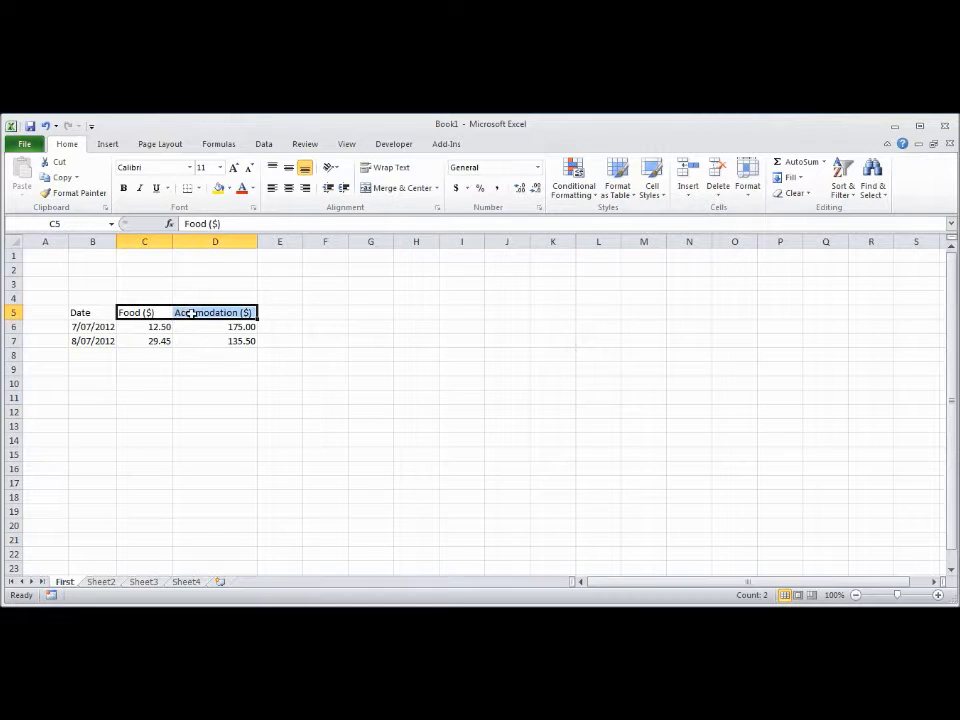
click(305, 188)
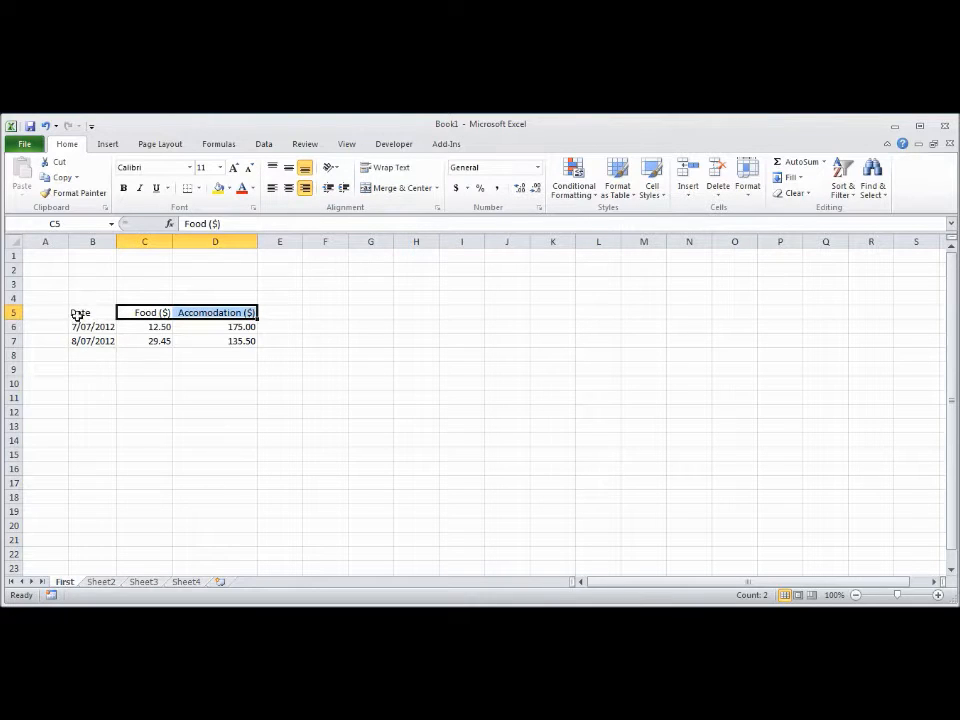
Step: Make the three table headings in B5:D5 bold
drag(82, 314, 233, 313)
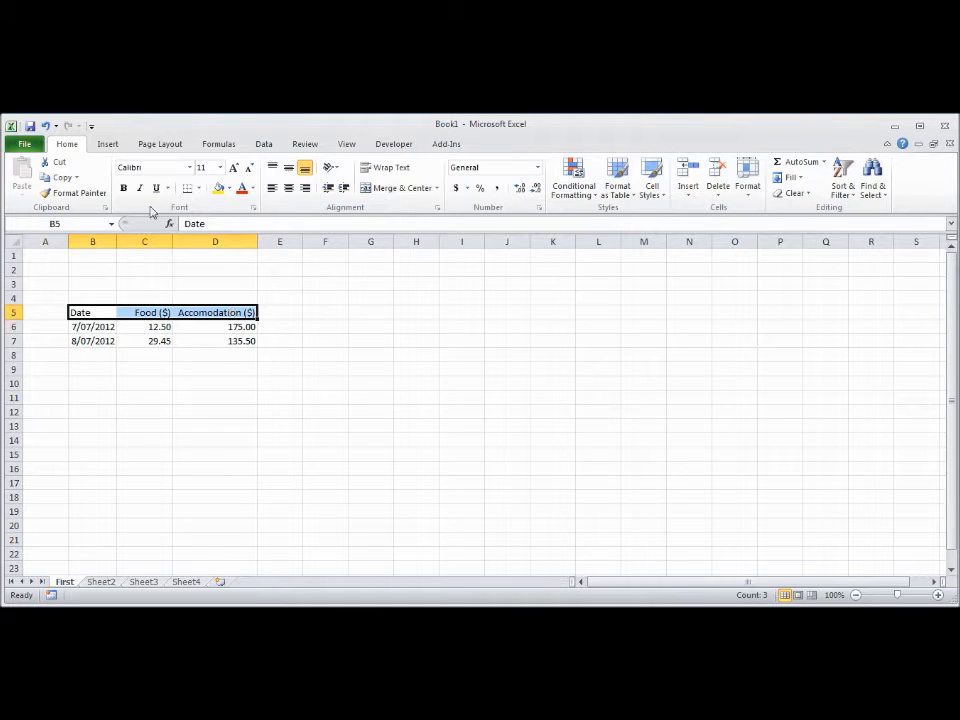
click(124, 189)
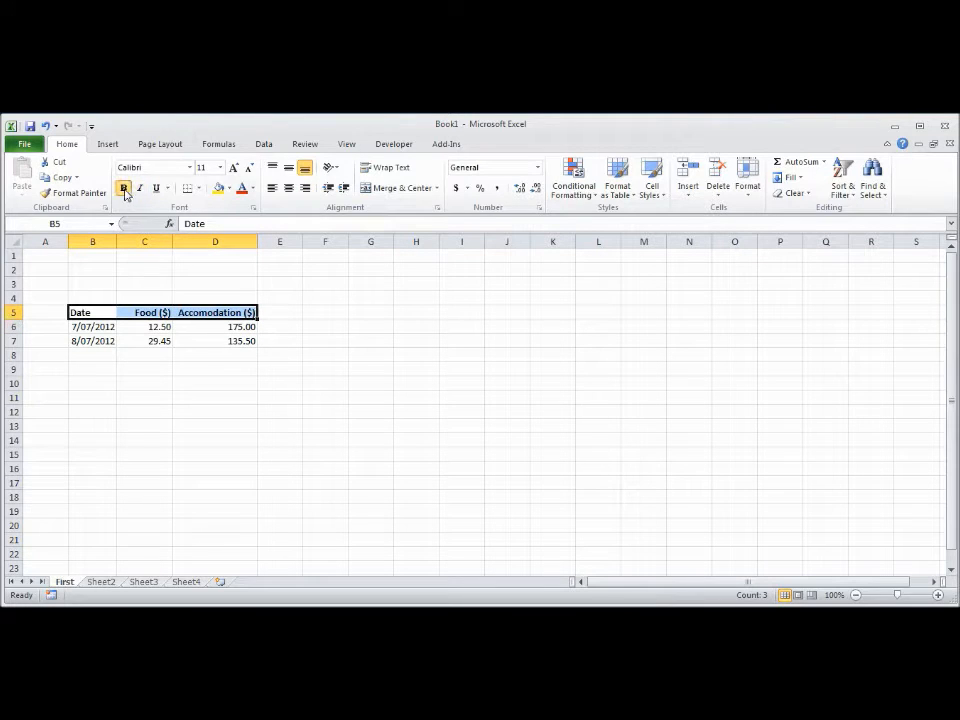
click(491, 495)
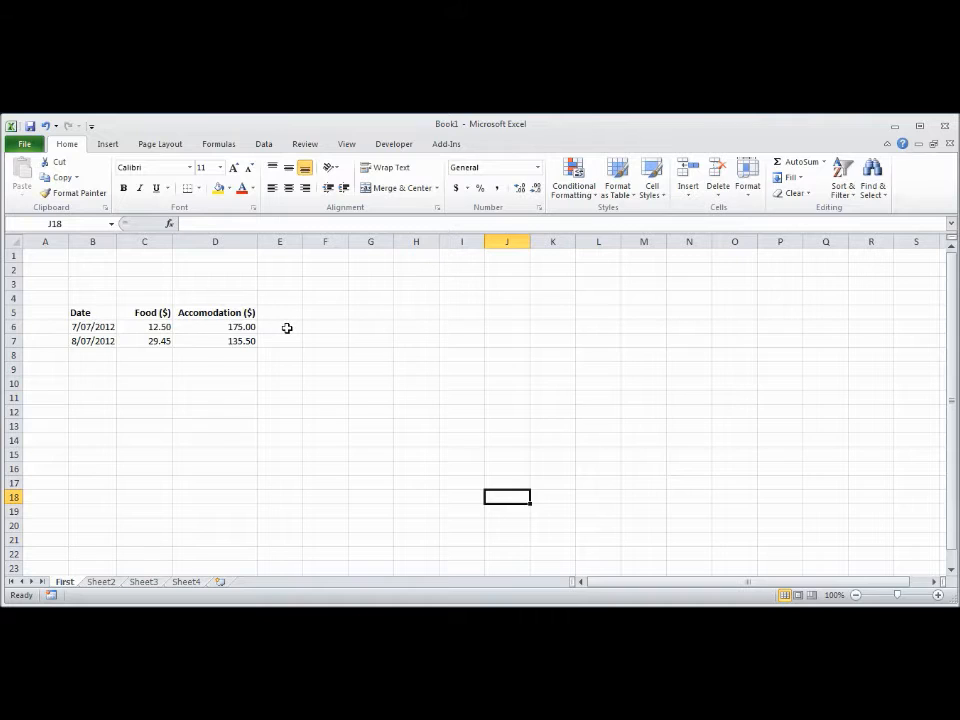